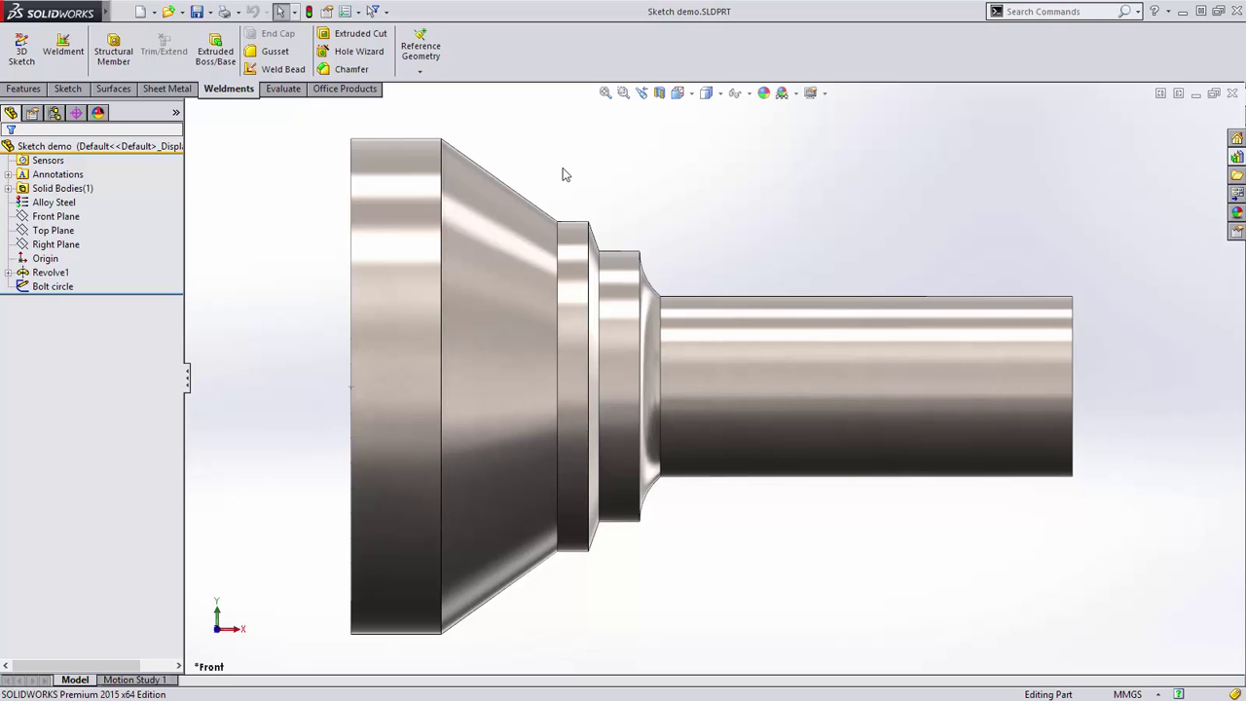
Bring up the context menu and toolbar for Revolve1's conical face
{"action": "right_click", "coordinate": [521, 200]}
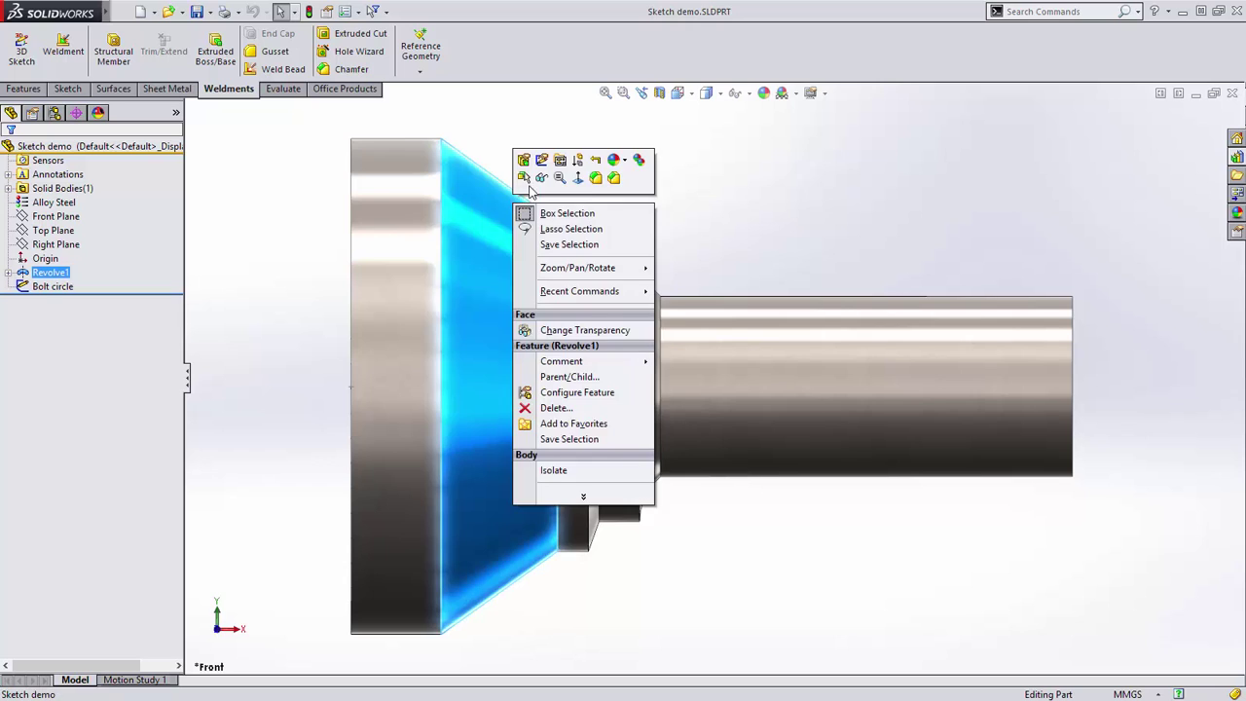
Edit the revolve's profile sketch and delete the slanted line and small step lines
{"action": "left_click", "coordinate": [542, 169]}
{"action": "mouse_move", "coordinate": [542, 168]}
{"action": "left_mouse_down"}
{"action": "mouse_move", "coordinate": [389, 278]}
{"action": "mouse_move", "coordinate": [402, 289]}
{"action": "left_mouse_up"}
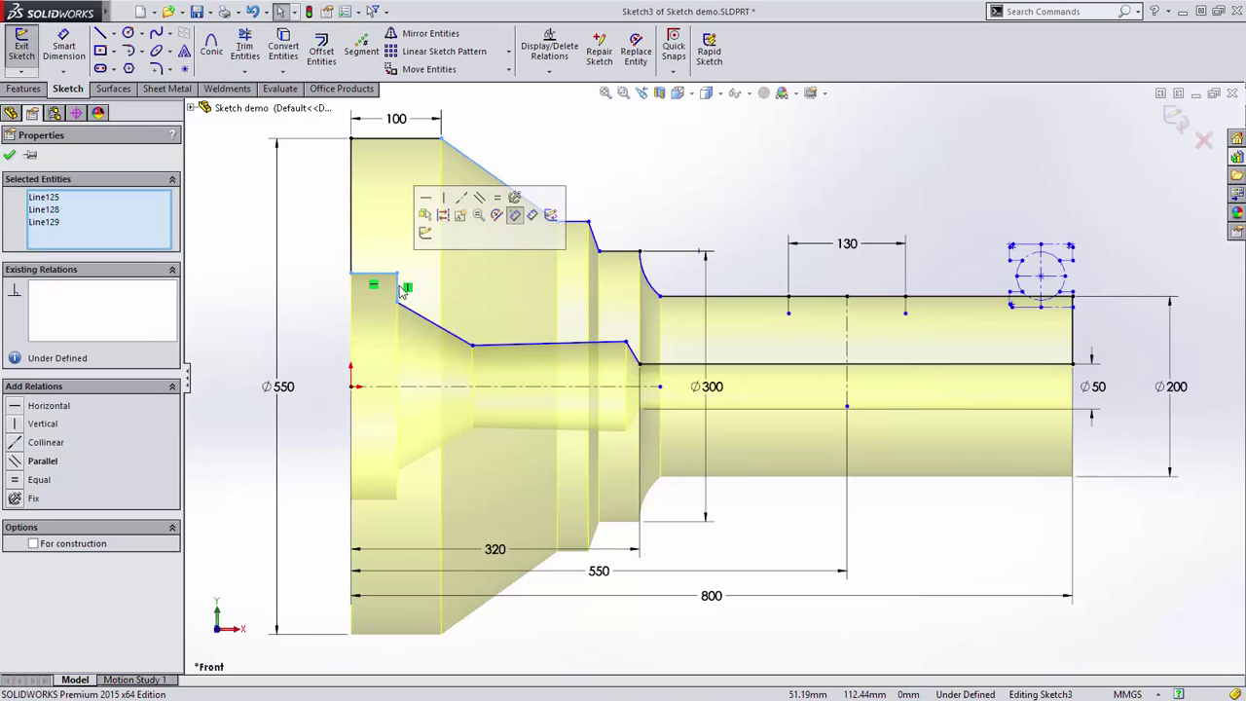
{"action": "key", "text": "Delete"}
Draw a tangent arc from the step's upper end to the slanted line, stretched up the vertical edge
{"action": "key", "text": "s"}
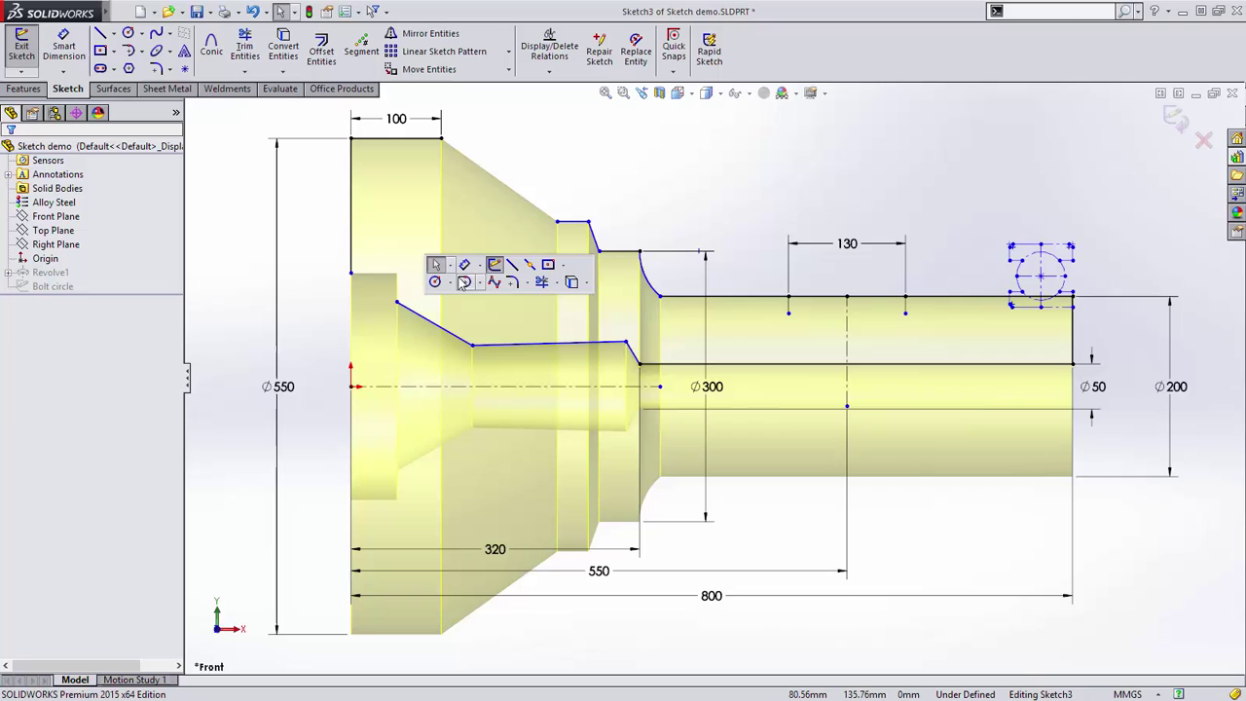
{"action": "left_click", "coordinate": [465, 285]}
{"action": "left_click", "coordinate": [352, 273]}
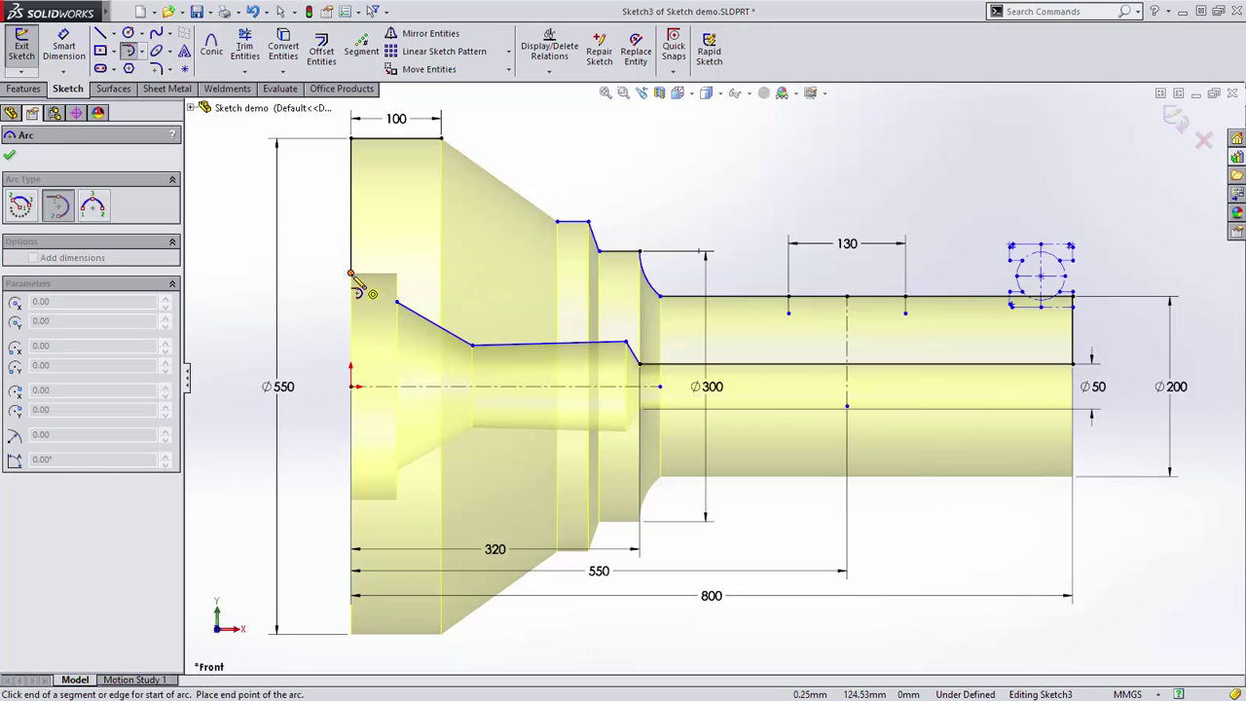
{"action": "left_click", "coordinate": [397, 304]}
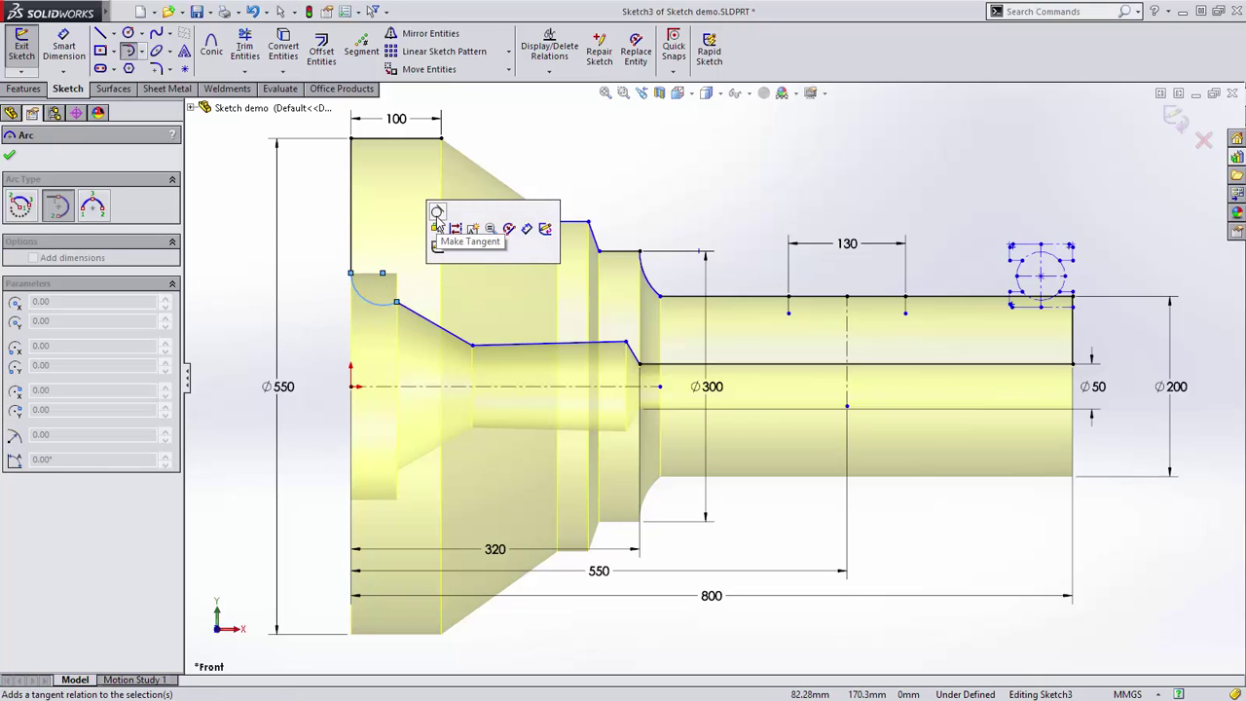
{"action": "left_click", "coordinate": [436, 217]}
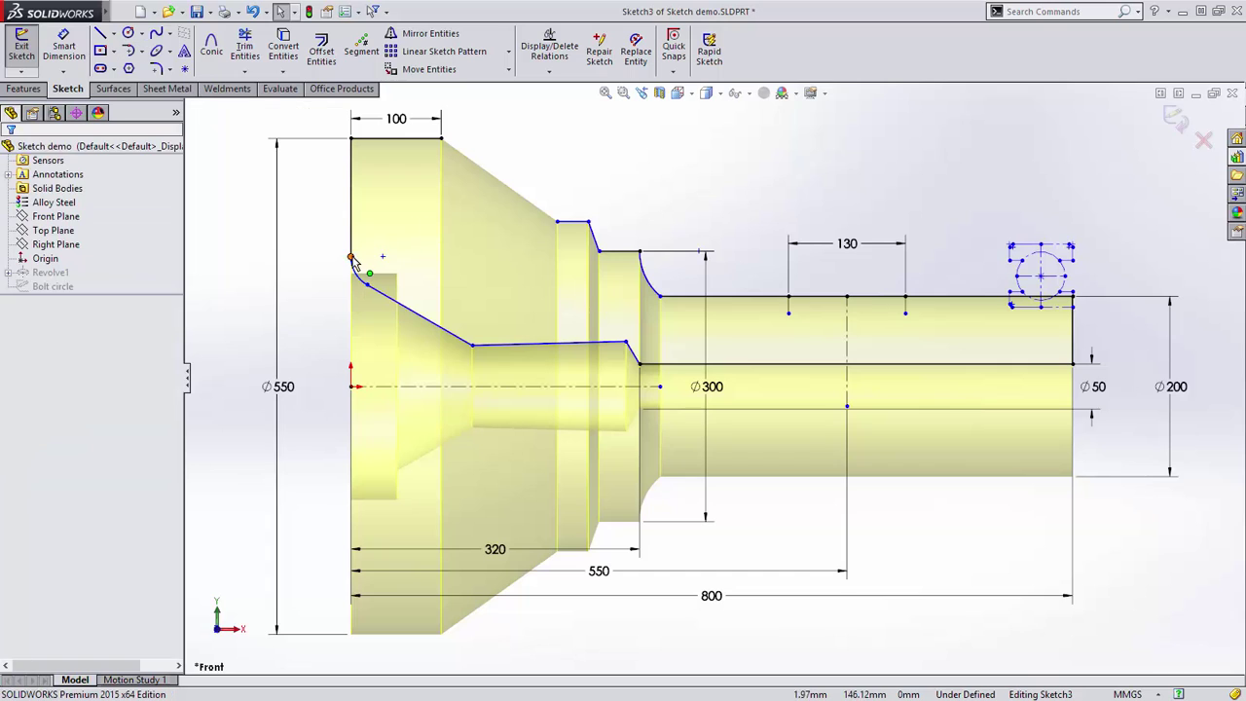
{"action": "mouse_move", "coordinate": [351, 271]}
{"action": "left_mouse_down"}
{"action": "mouse_move", "coordinate": [353, 208]}
{"action": "mouse_move", "coordinate": [358, 262]}
{"action": "left_mouse_up"}
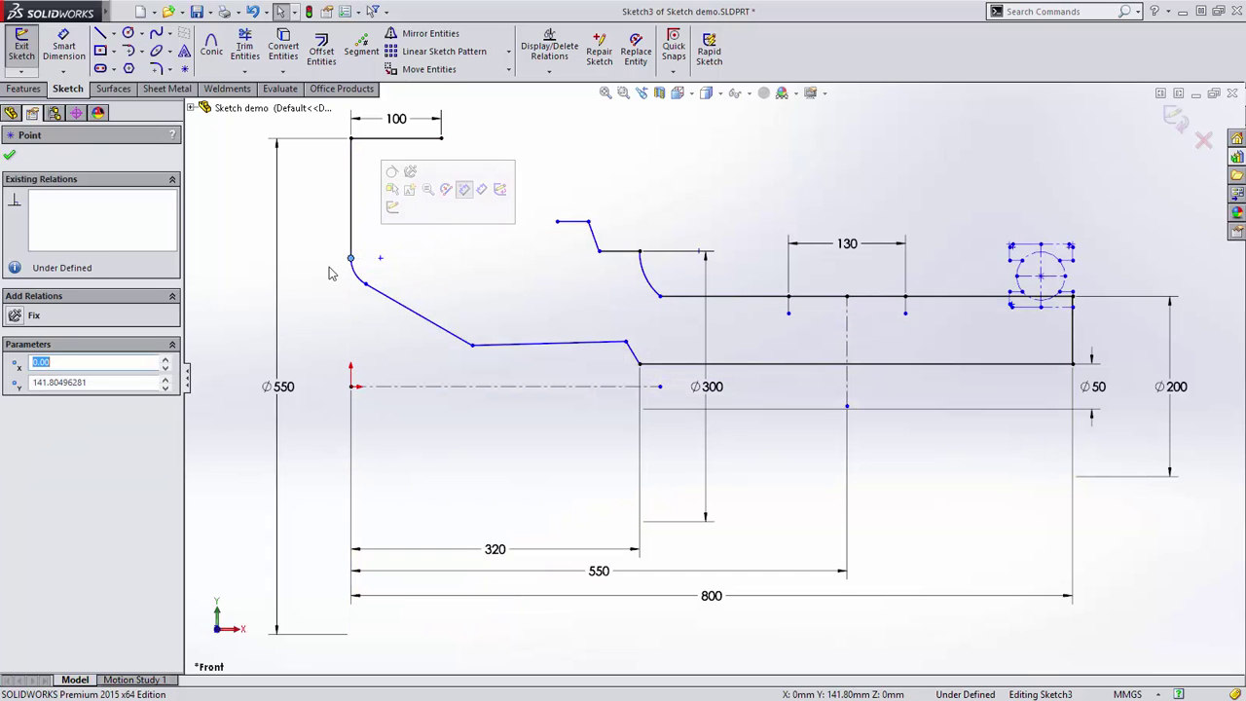
Draw a short vertical line down from the end of the 100 edge
{"action": "key", "text": "s"}
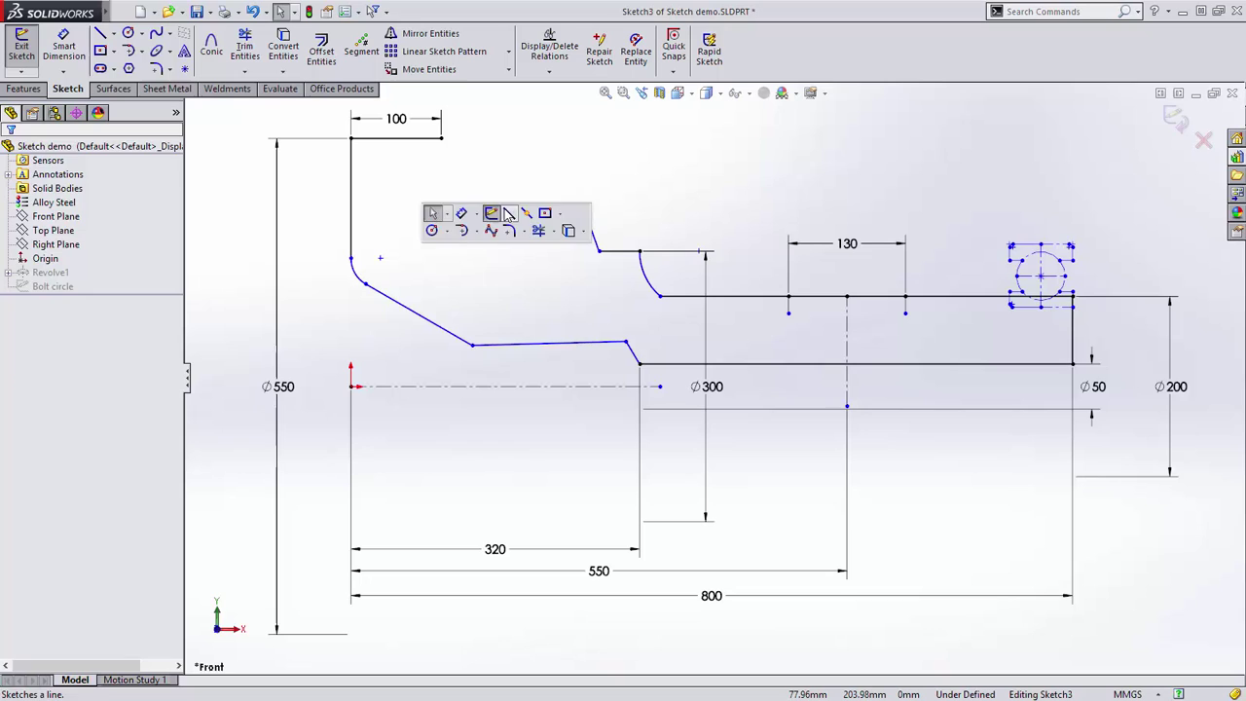
{"action": "left_click", "coordinate": [470, 214]}
{"action": "left_click_drag", "start_coordinate": [441, 138], "coordinate": [450, 173]}
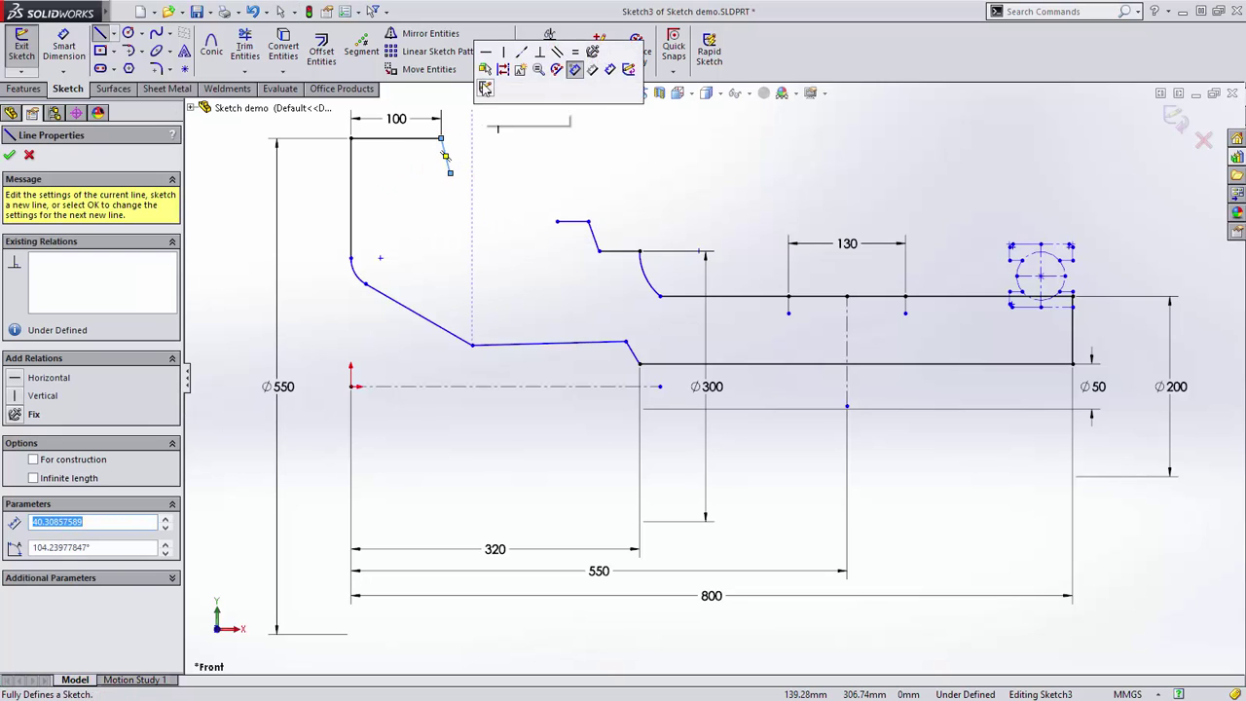
{"action": "left_click", "coordinate": [540, 57]}
Draw a spline from that line's lower end to the next step's corner, with equal curvature
{"action": "key", "text": "s"}
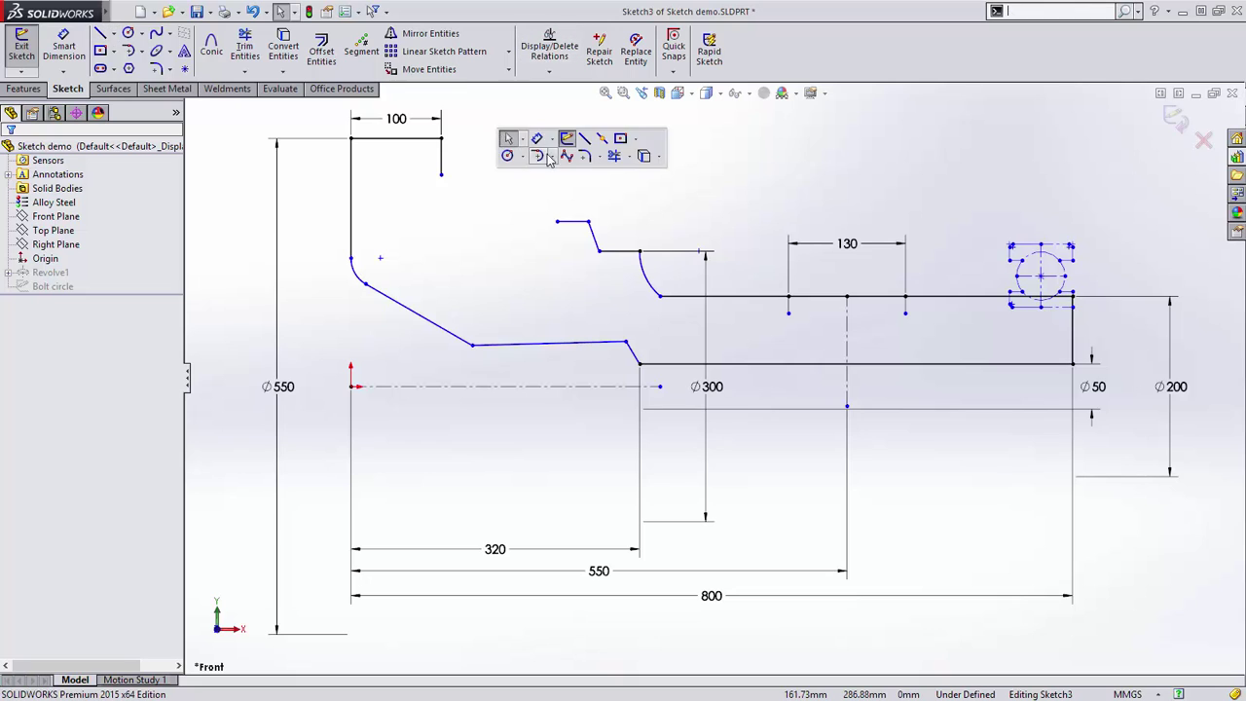
{"action": "left_click", "coordinate": [557, 160]}
{"action": "left_click", "coordinate": [443, 176]}
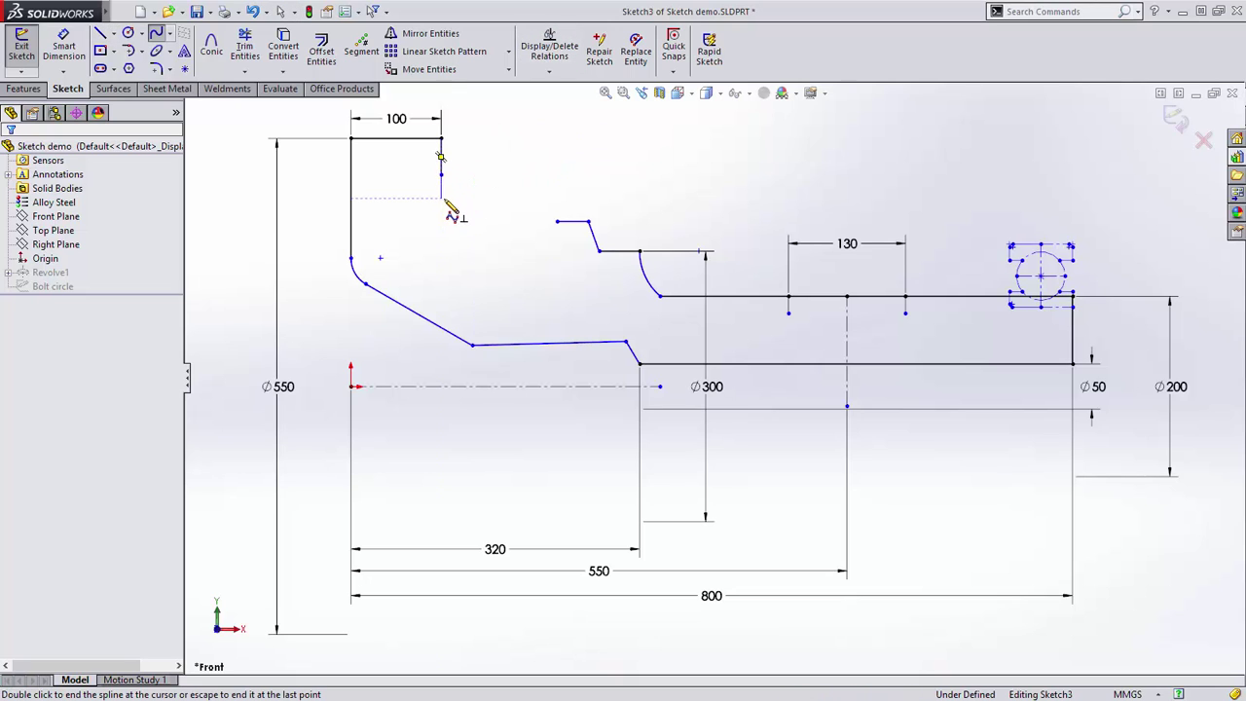
{"action": "double_click", "coordinate": [556, 222]}
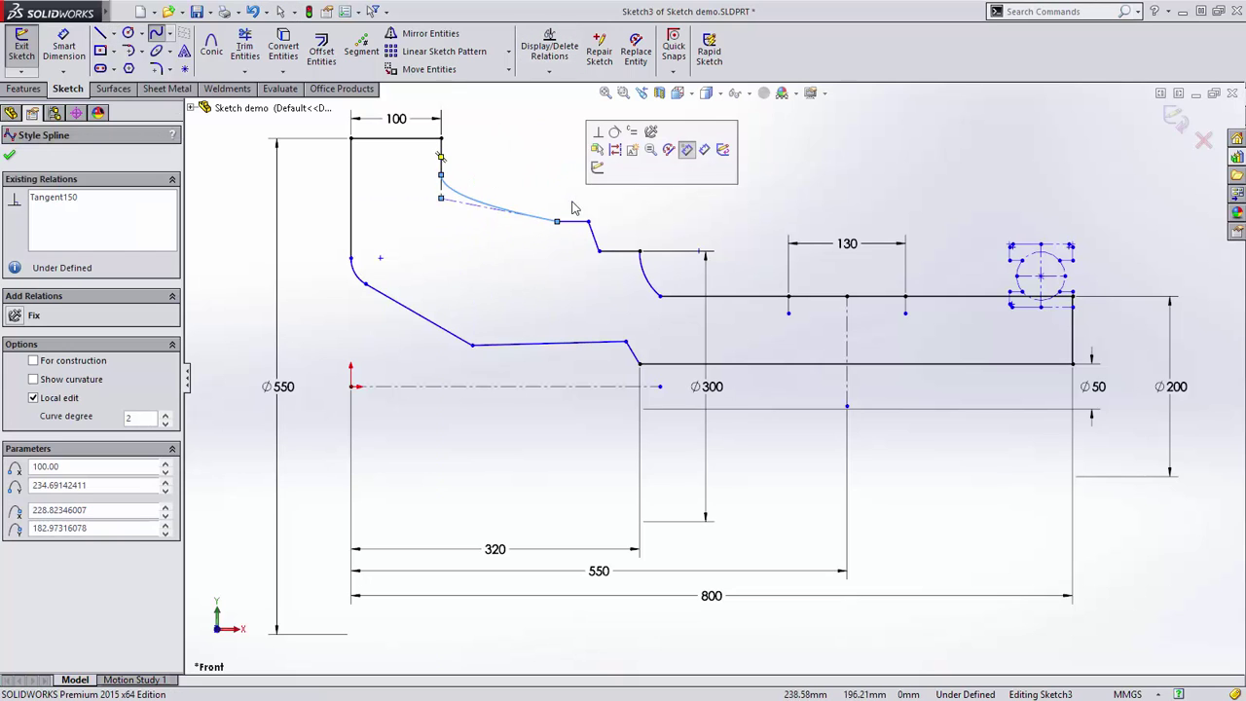
{"action": "left_click", "coordinate": [632, 140]}
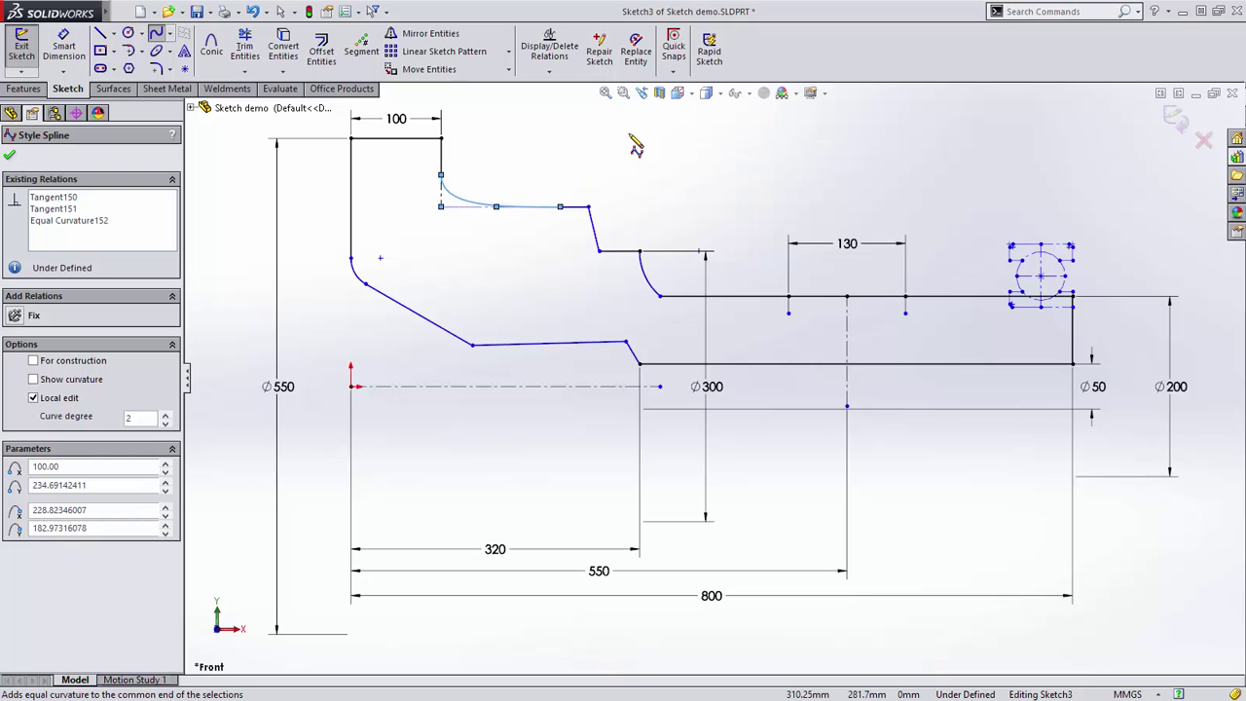
{"action": "key", "text": "Escape"}
{"action": "left_click", "coordinate": [443, 178]}
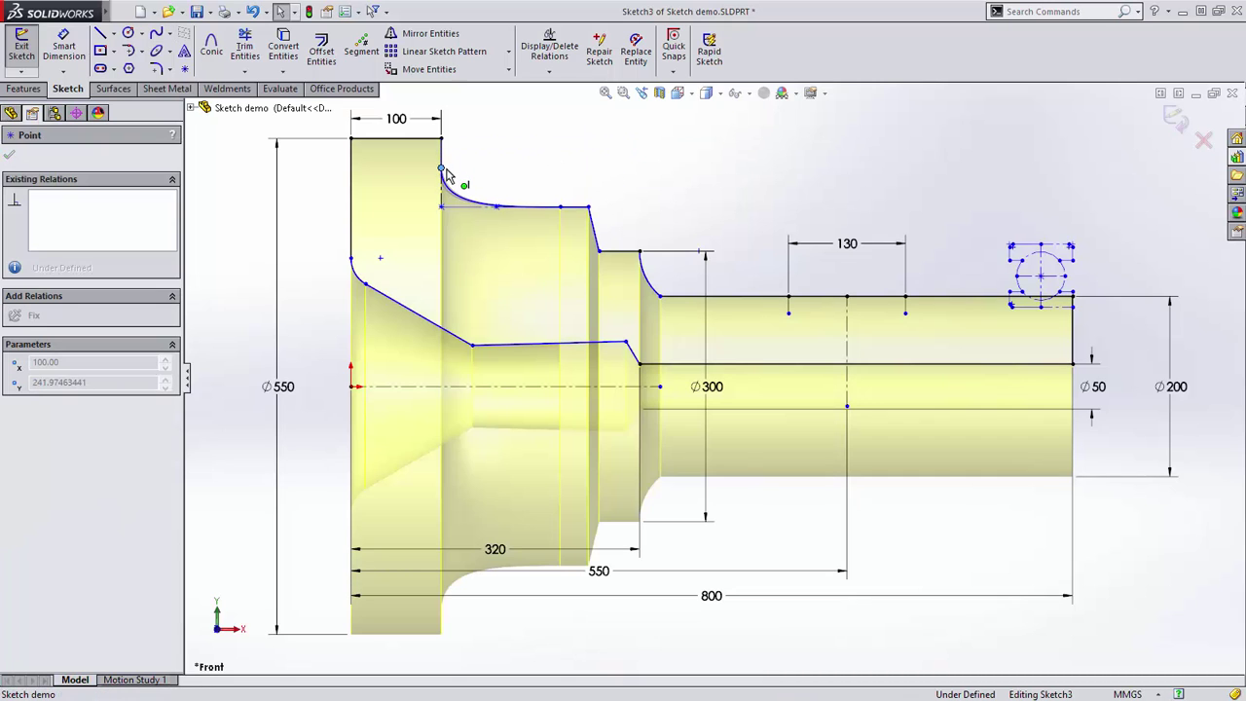
Raise the spline's right end and make the slanted line below it vertical
{"action": "left_click", "coordinate": [519, 171]}
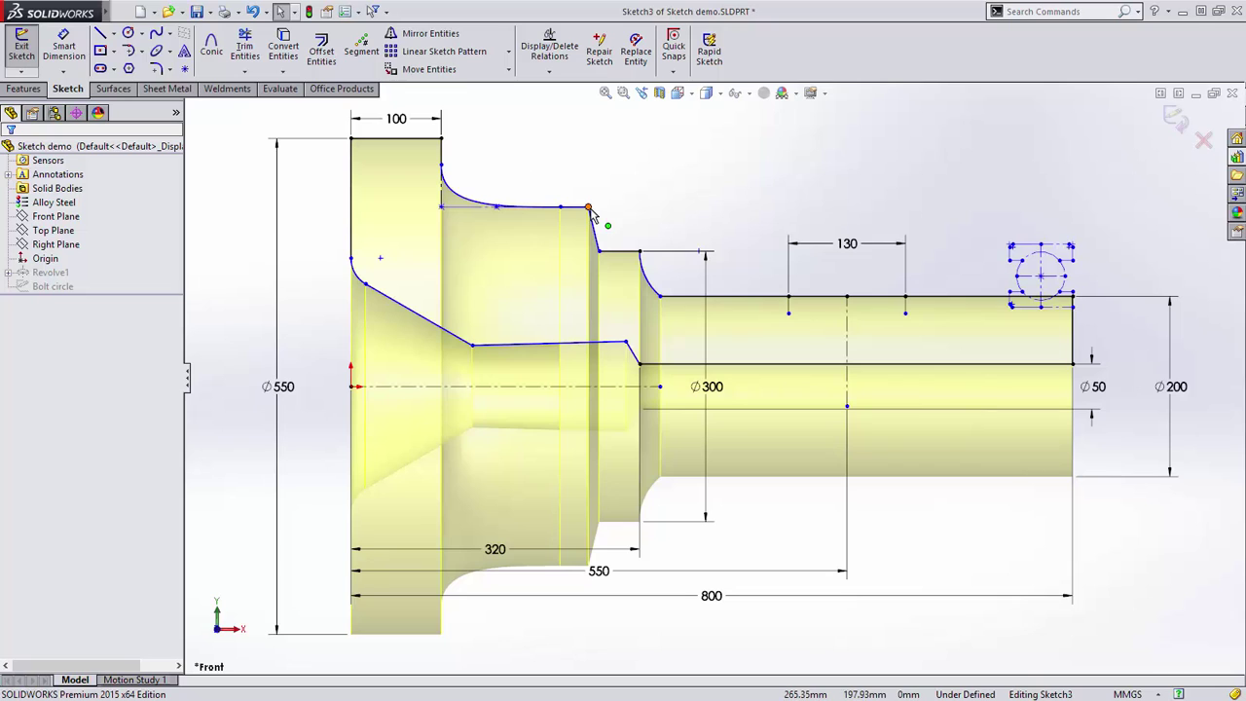
{"action": "mouse_move", "coordinate": [589, 206]}
{"action": "left_mouse_down"}
{"action": "mouse_move", "coordinate": [592, 193]}
{"action": "mouse_move", "coordinate": [587, 206]}
{"action": "left_mouse_up"}
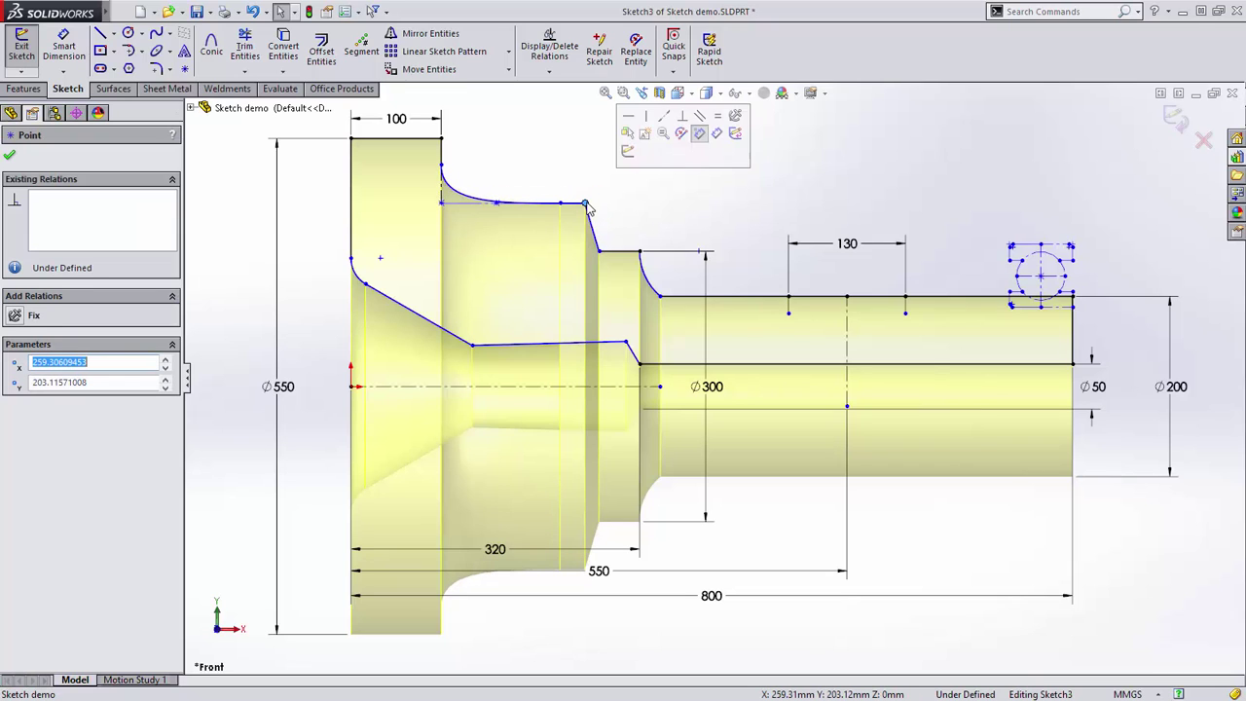
{"action": "left_click", "coordinate": [682, 118]}
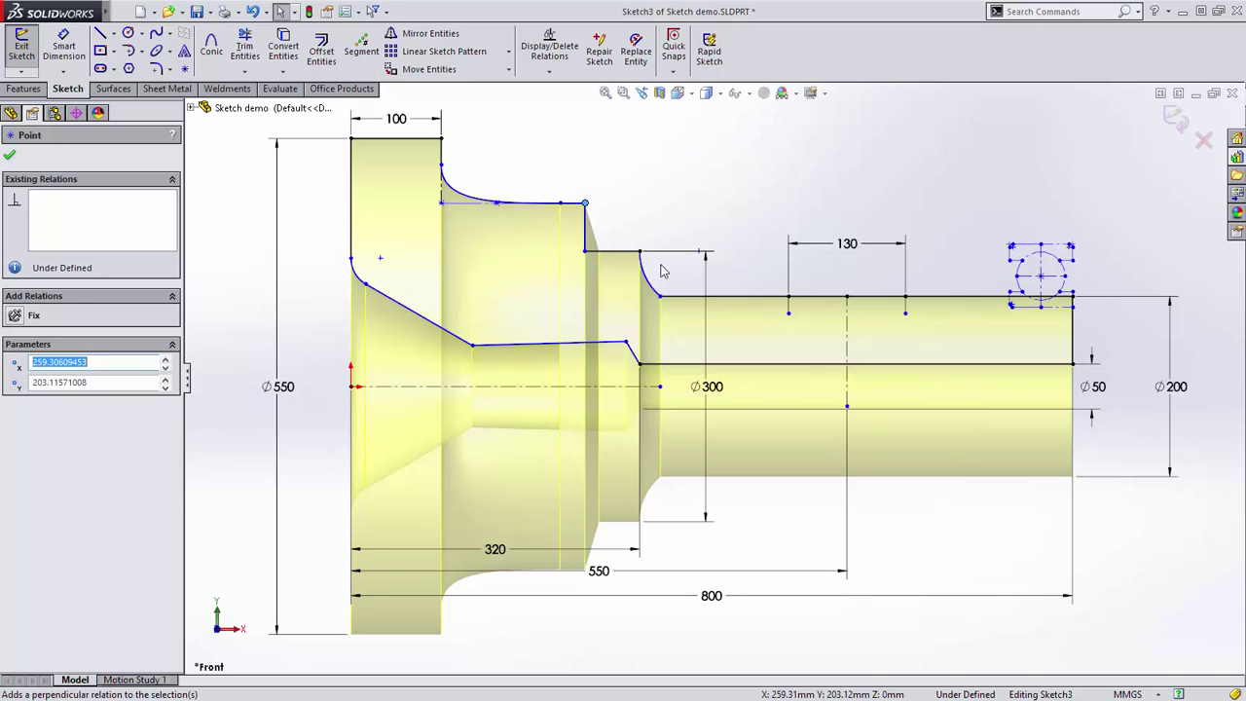
Make the lower arc tangent to the shaft line and the flat lower line horizontal
{"action": "left_click", "coordinate": [659, 297]}
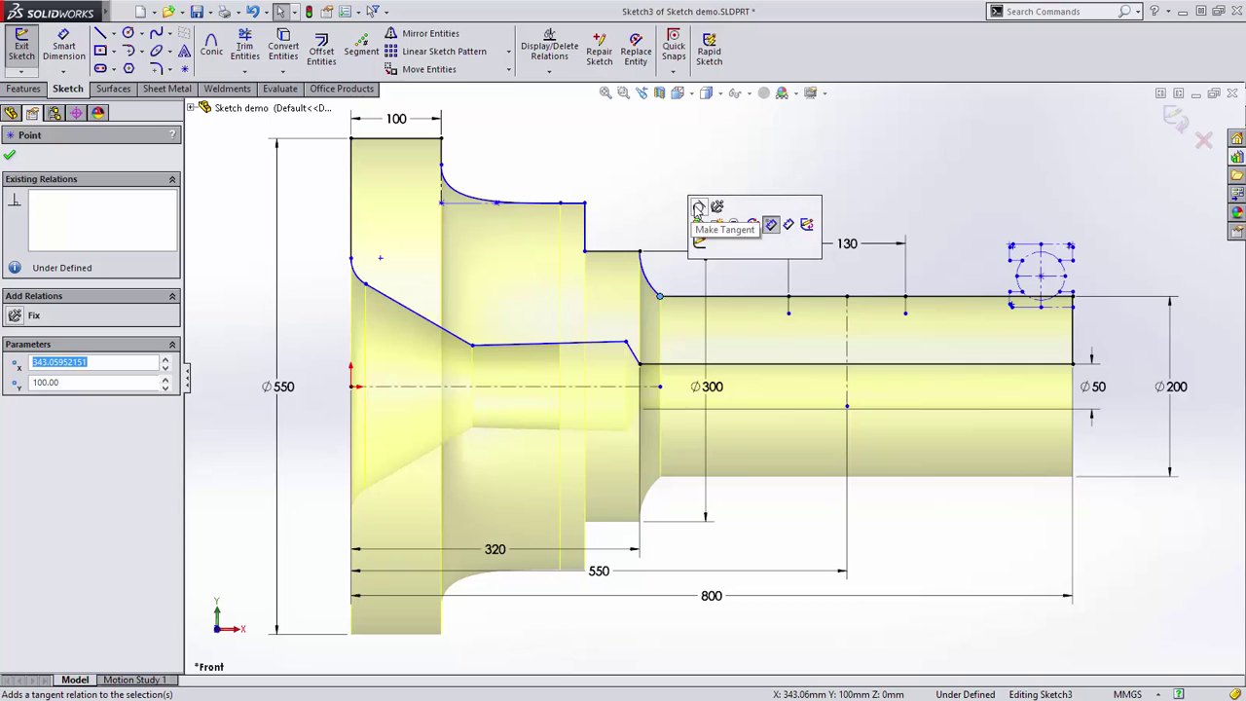
{"action": "left_click", "coordinate": [698, 208]}
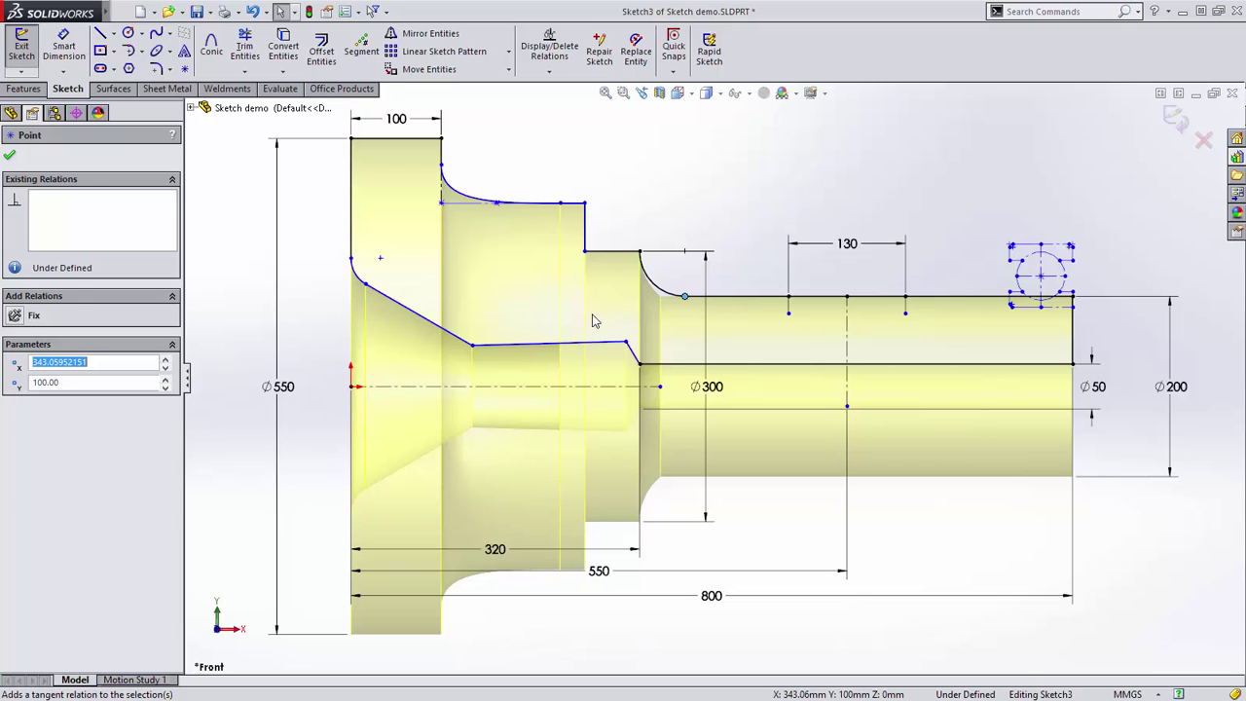
{"action": "left_click", "coordinate": [574, 343]}
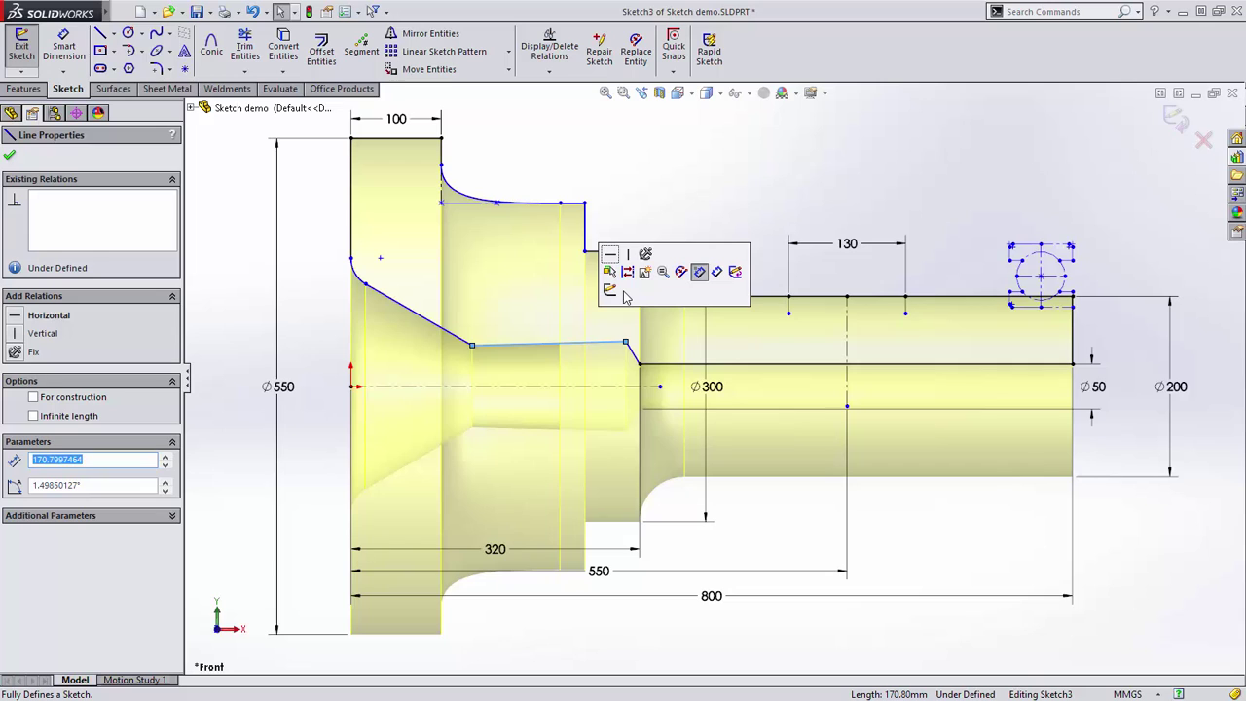
{"action": "left_click", "coordinate": [610, 254]}
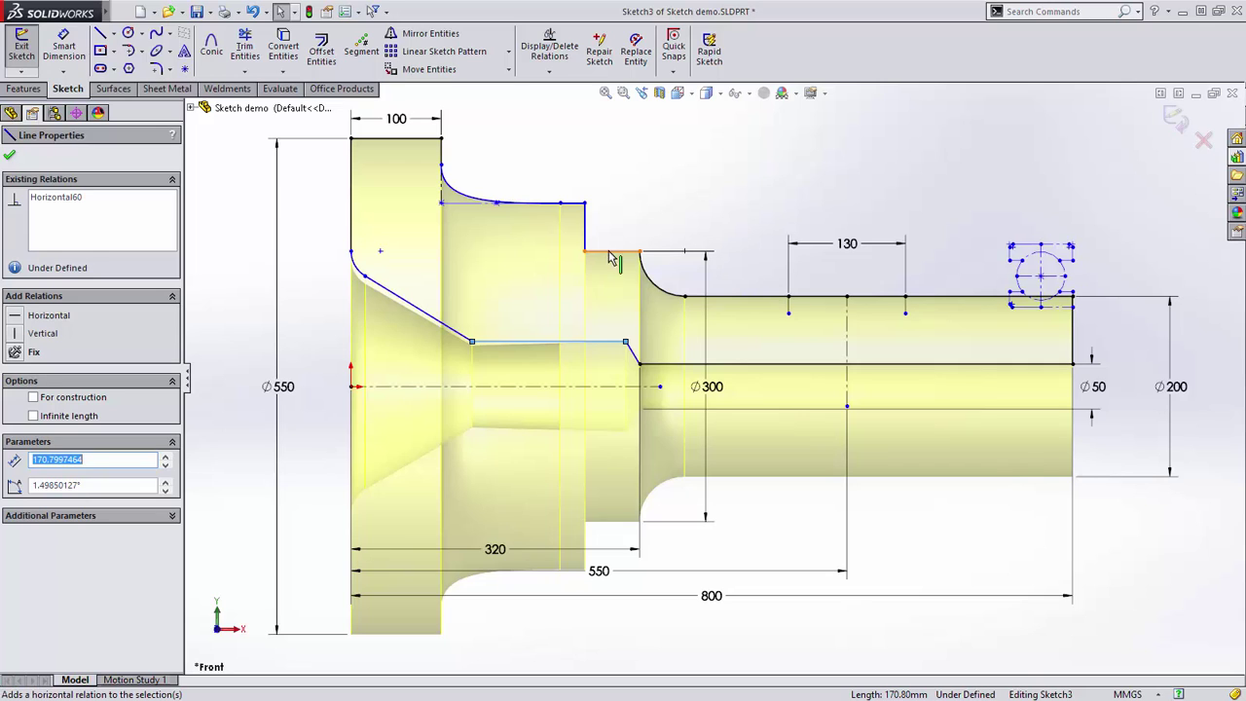
{"action": "left_click", "coordinate": [615, 236]}
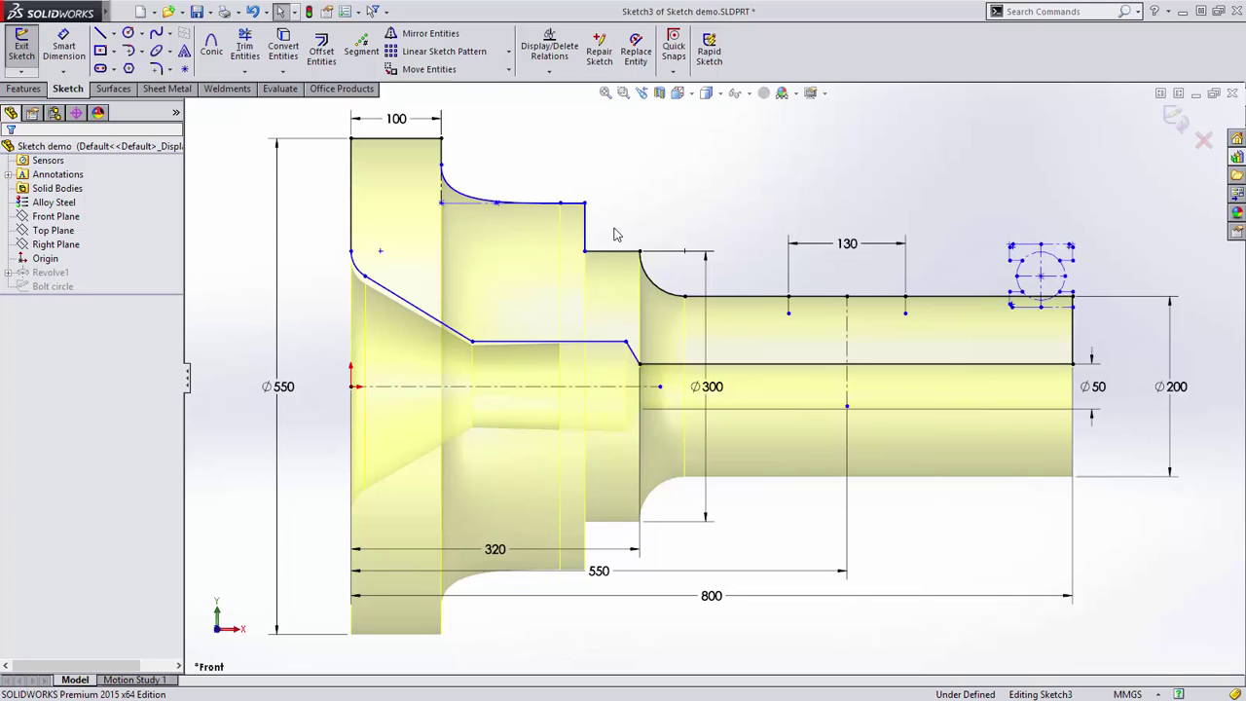
Dimension the slanted cone line at 60° from the centerline
{"action": "right_click_drag", "start_coordinate": [615, 235], "coordinate": [623, 167]}
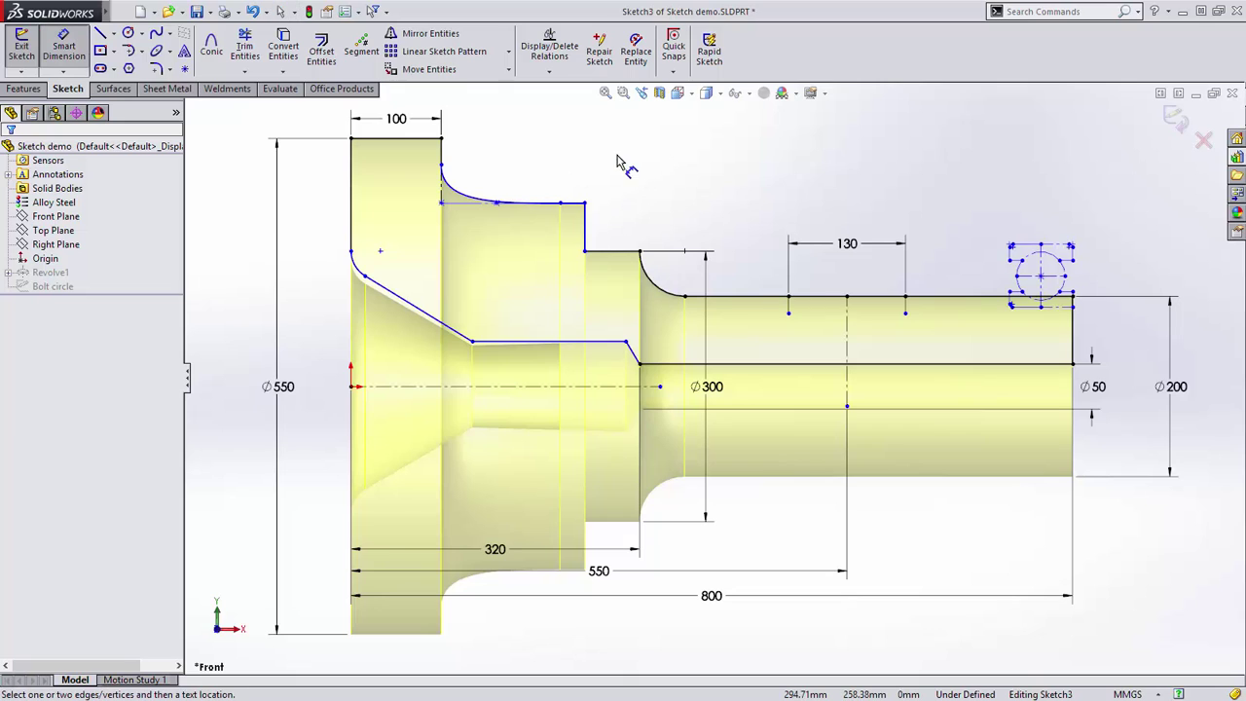
{"action": "left_click", "coordinate": [440, 311]}
{"action": "left_click", "coordinate": [401, 386]}
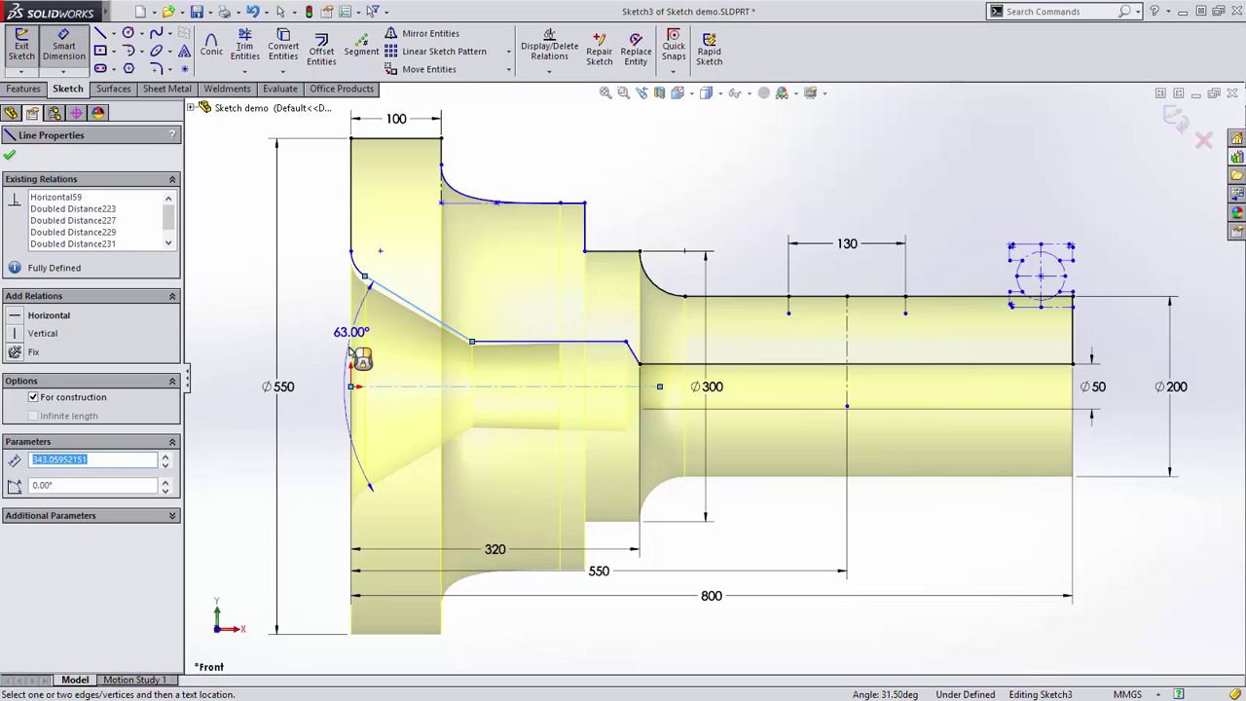
{"action": "left_click", "coordinate": [338, 351]}
{"action": "type", "text": "60"}
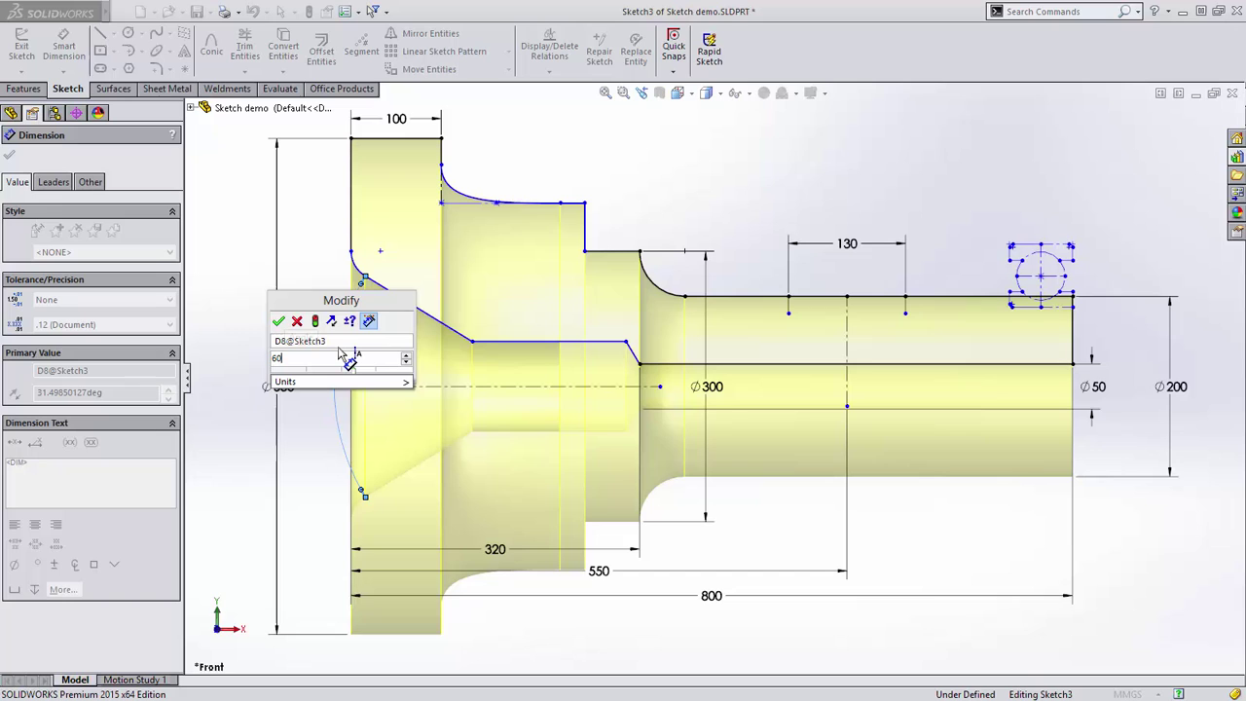
{"action": "key", "text": "Return"}
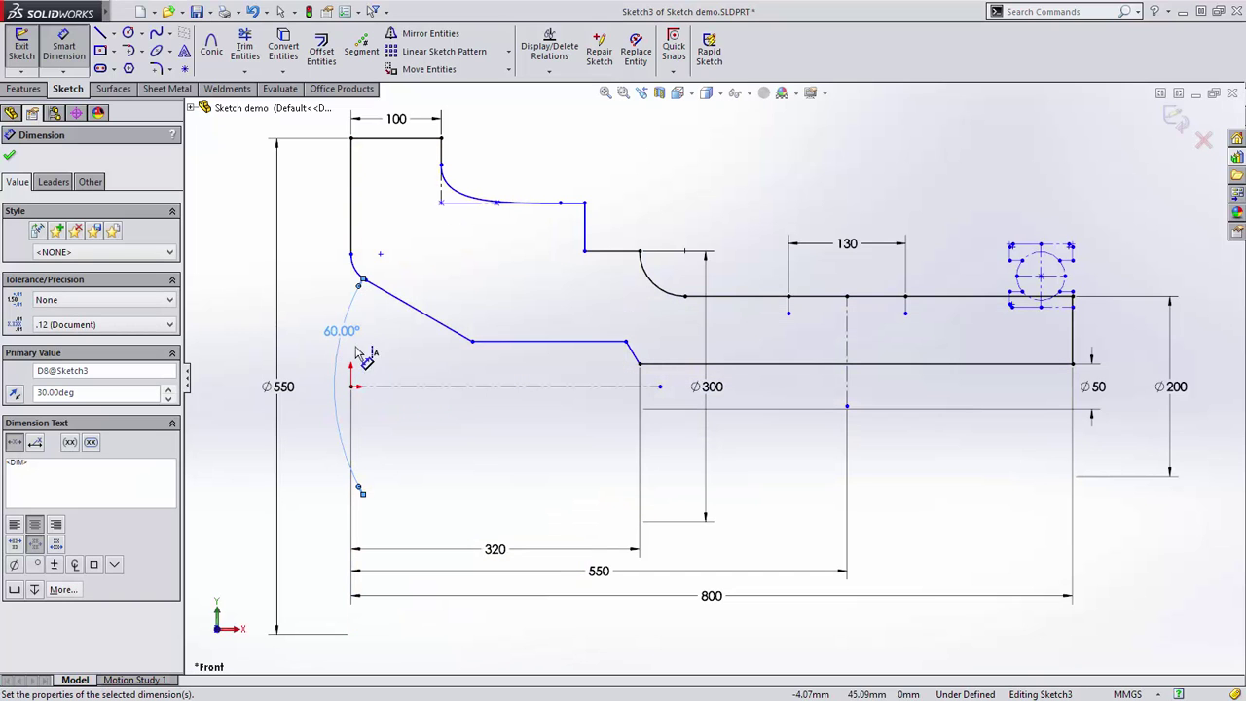
Add a 118° angle dimension at the inner step
{"action": "left_click", "coordinate": [635, 357]}
{"action": "left_click", "coordinate": [584, 345]}
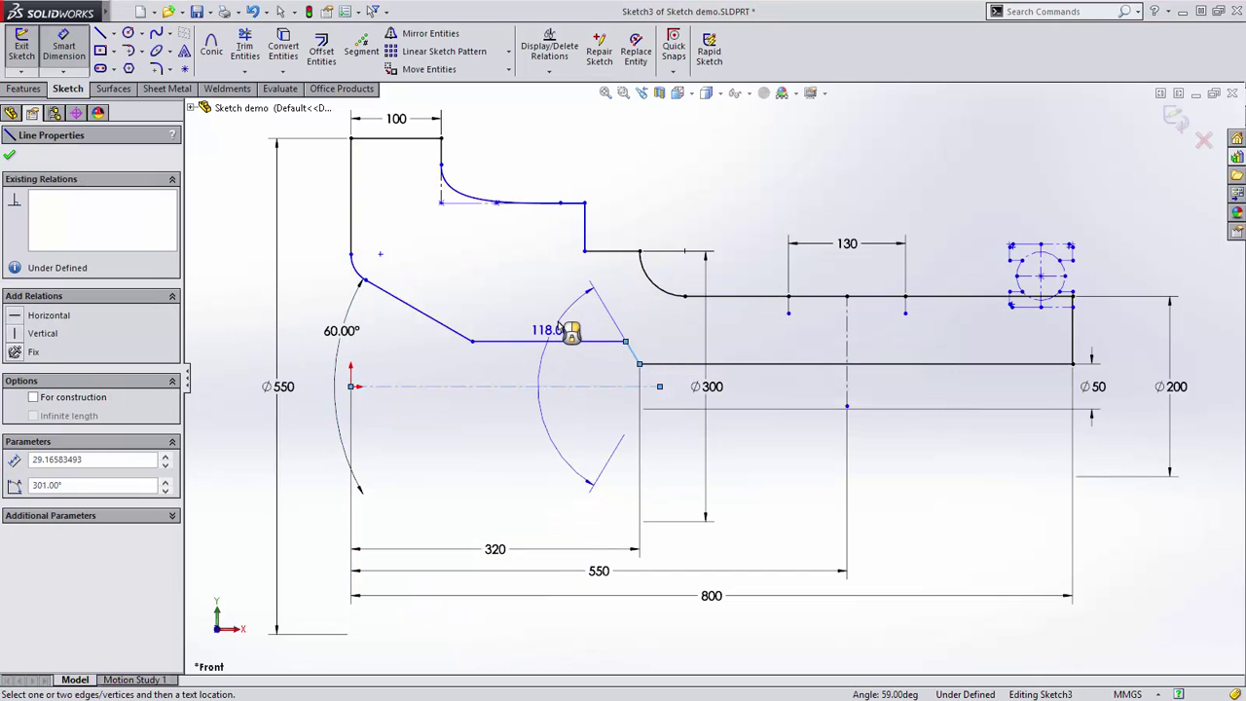
{"action": "left_click", "coordinate": [568, 334]}
{"action": "left_click", "coordinate": [487, 320]}
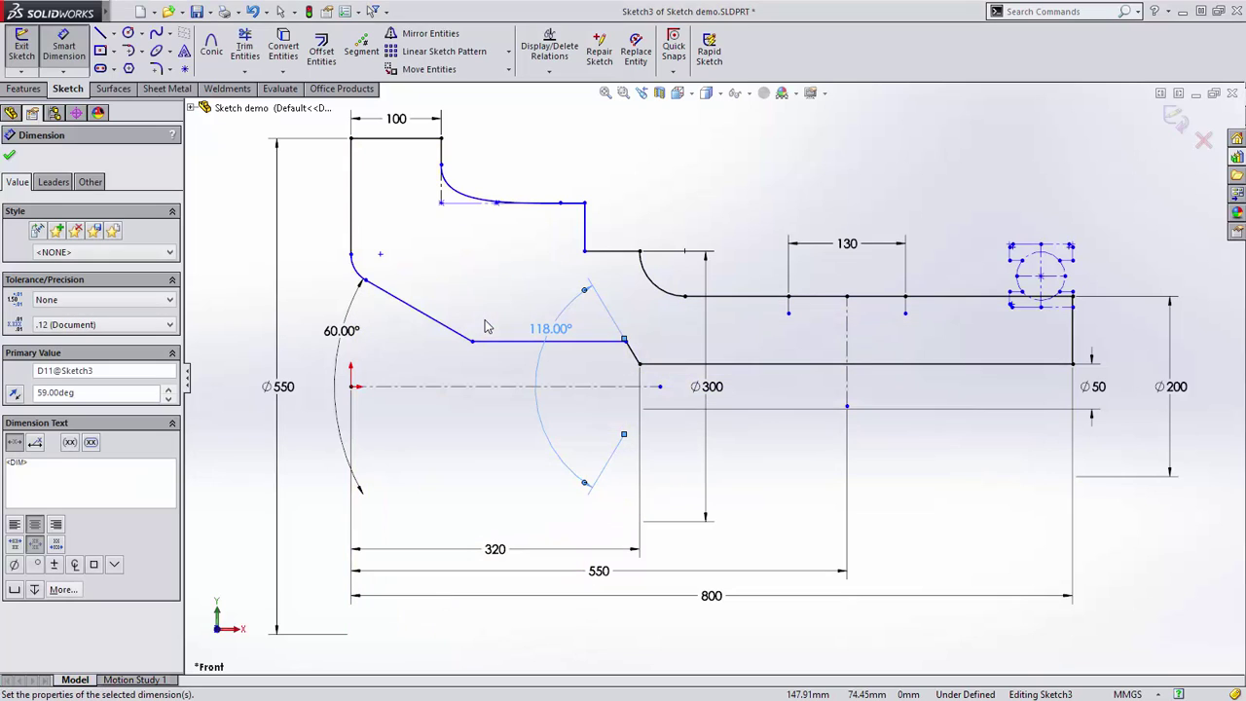
{"action": "key", "text": "Escape"}
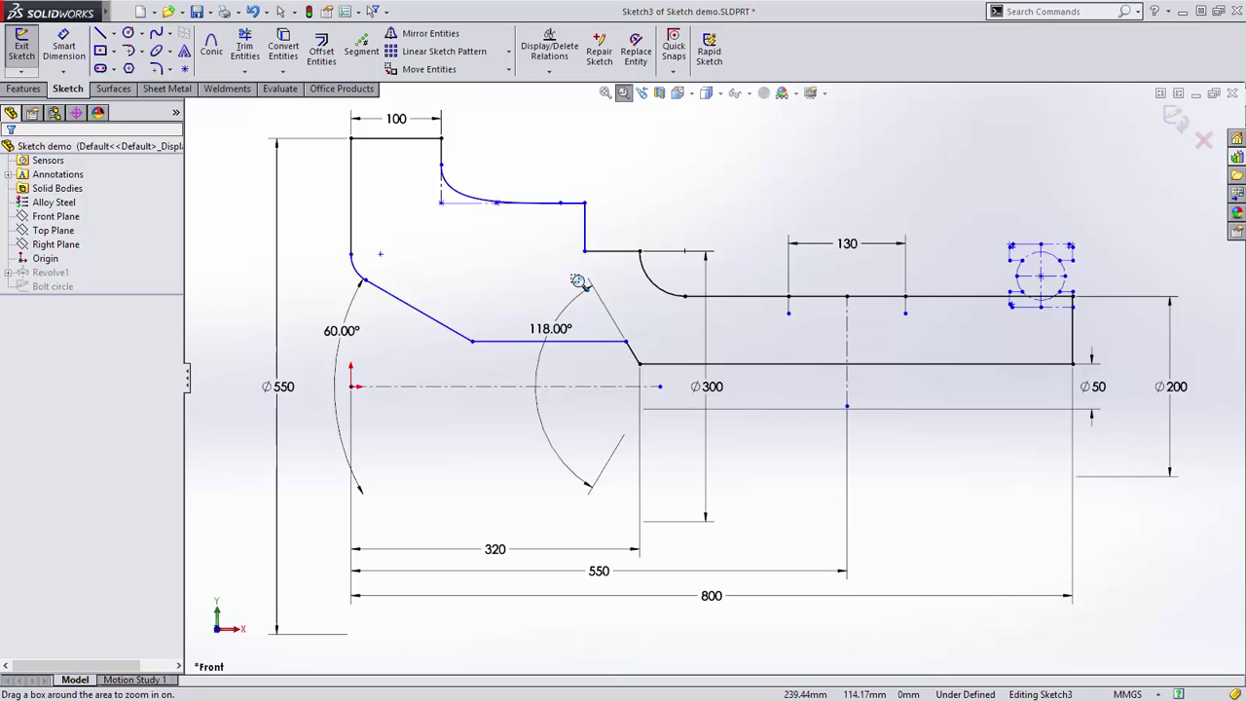
Zoom in on the small end and draw a closed groove profile with a midpoint-centred bottom line
{"action": "mouse_move", "coordinate": [573, 211]}
{"action": "left_mouse_down"}
{"action": "mouse_move", "coordinate": [1003, 389]}
{"action": "mouse_move", "coordinate": [1120, 403]}
{"action": "left_mouse_up"}
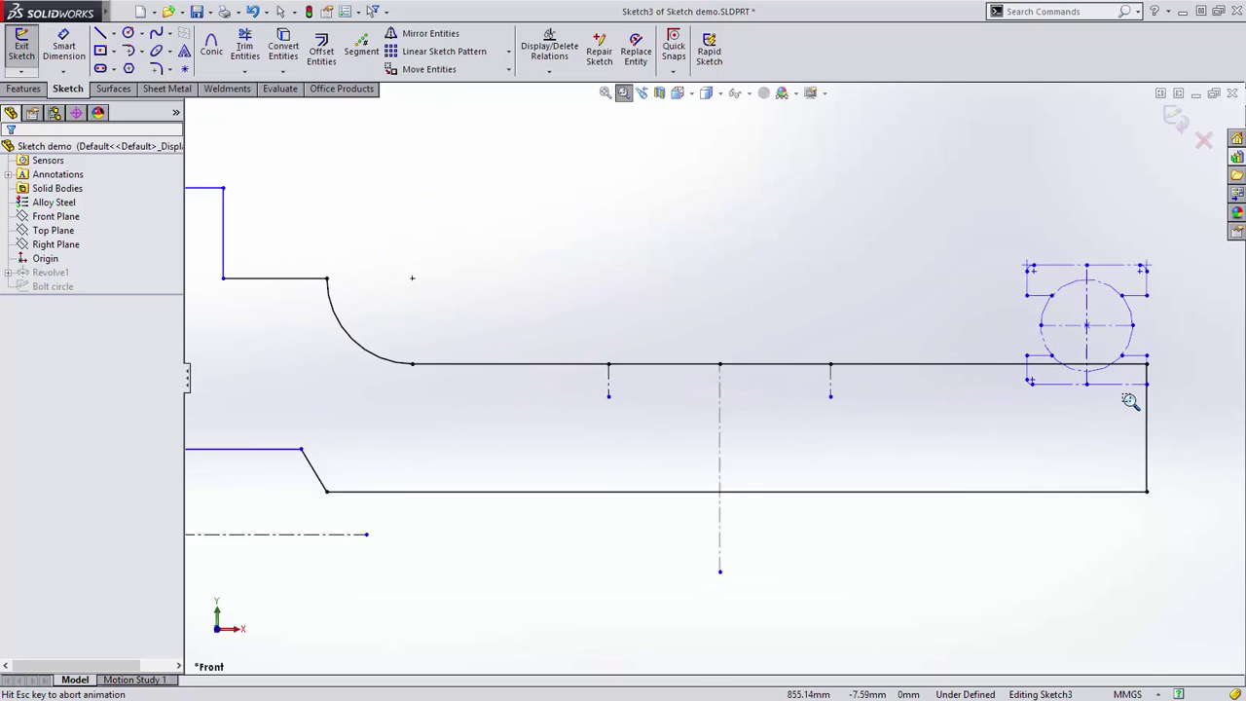
{"action": "key", "text": "Escape"}
{"action": "key", "text": "s"}
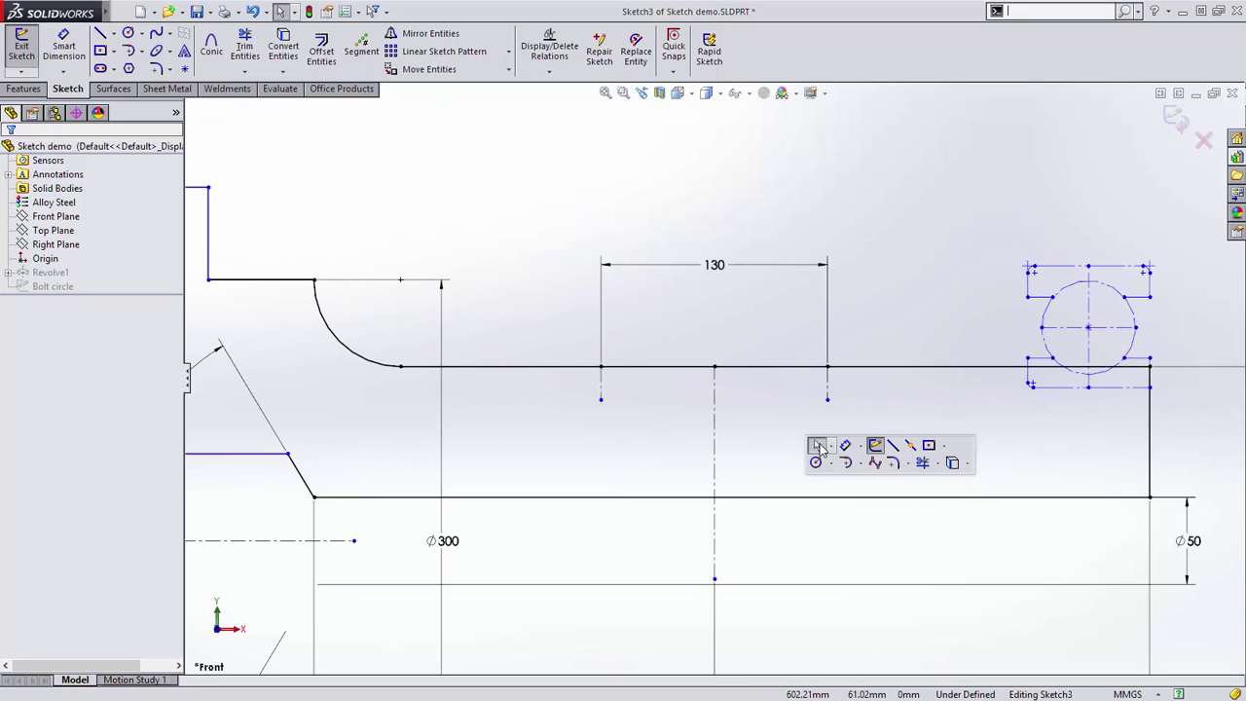
{"action": "left_click", "coordinate": [912, 448]}
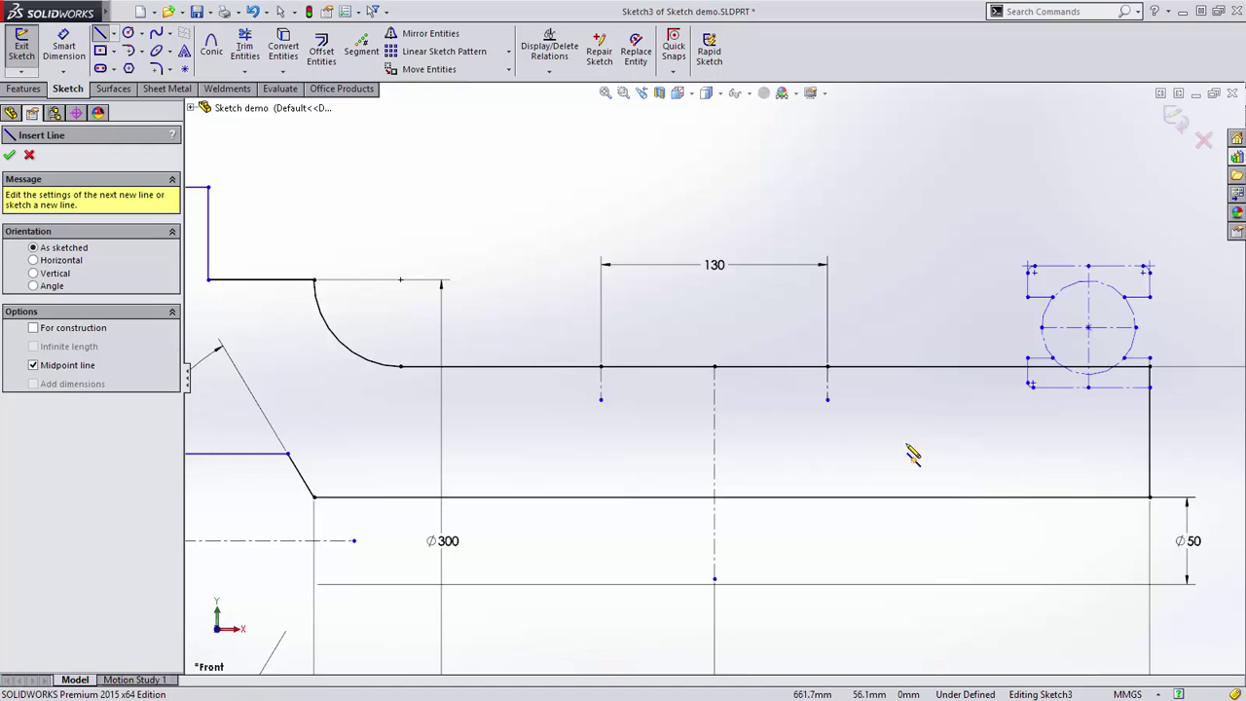
{"action": "left_click", "coordinate": [715, 447]}
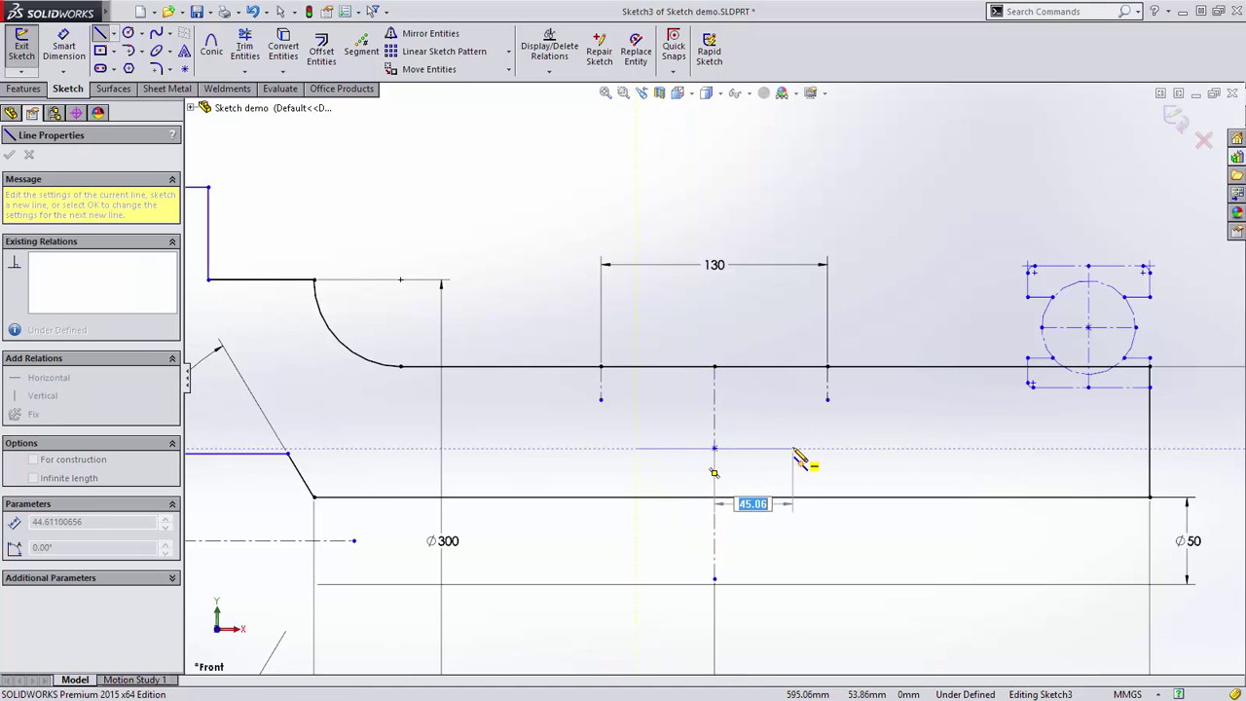
{"action": "left_click", "coordinate": [797, 448]}
{"action": "left_click", "coordinate": [827, 366]}
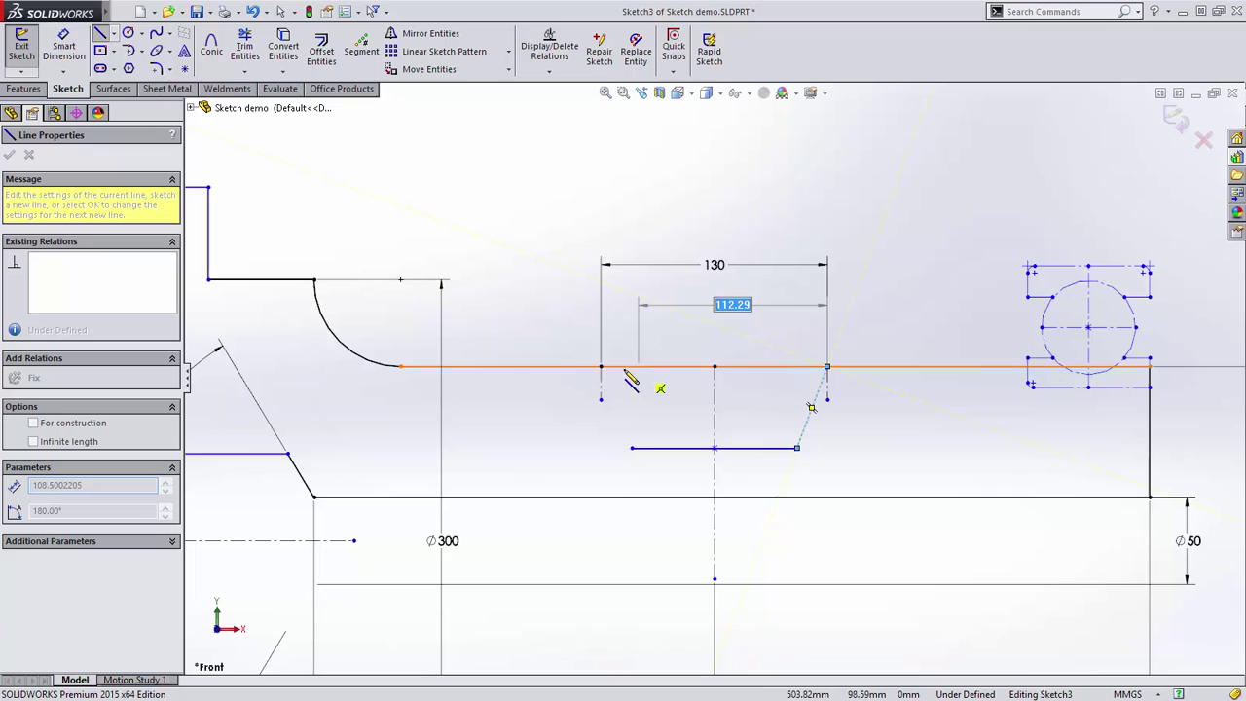
{"action": "left_click", "coordinate": [601, 366]}
{"action": "left_click", "coordinate": [632, 449]}
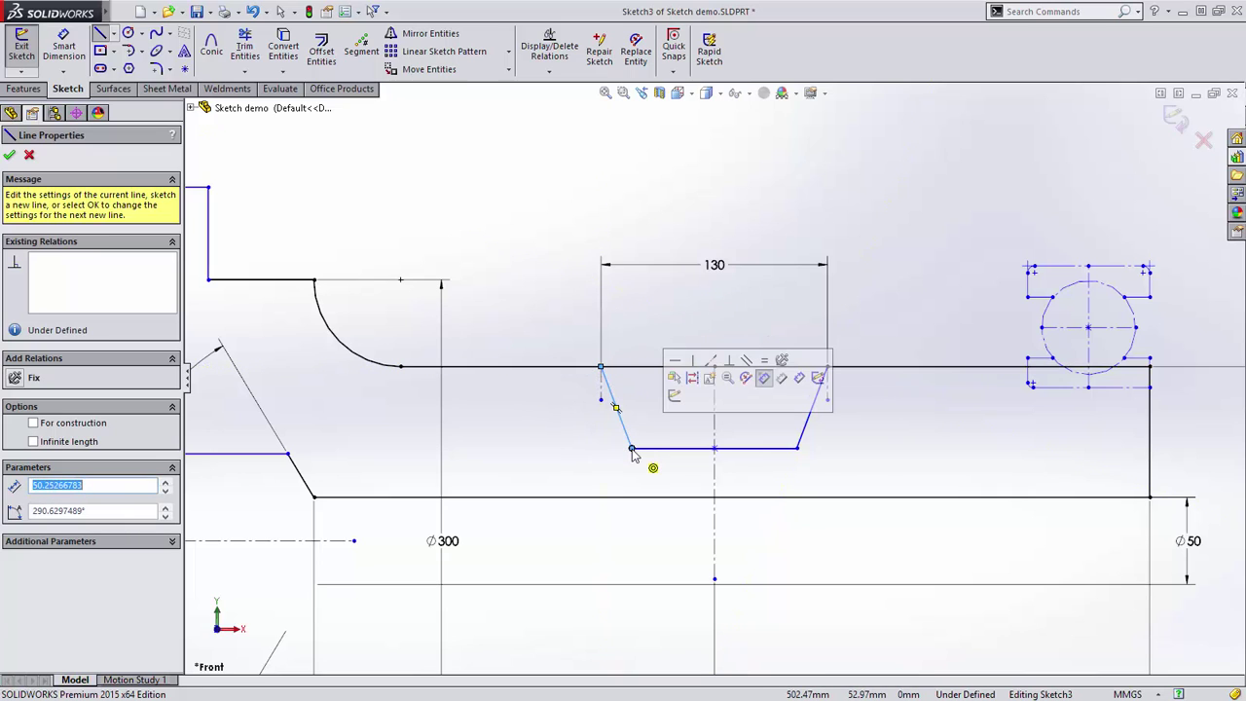
{"action": "key", "text": "Escape"}
Raise the groove bottom to make it shallower, then box-select the groove lines
{"action": "left_click_drag", "start_coordinate": [631, 447], "coordinate": [679, 393]}
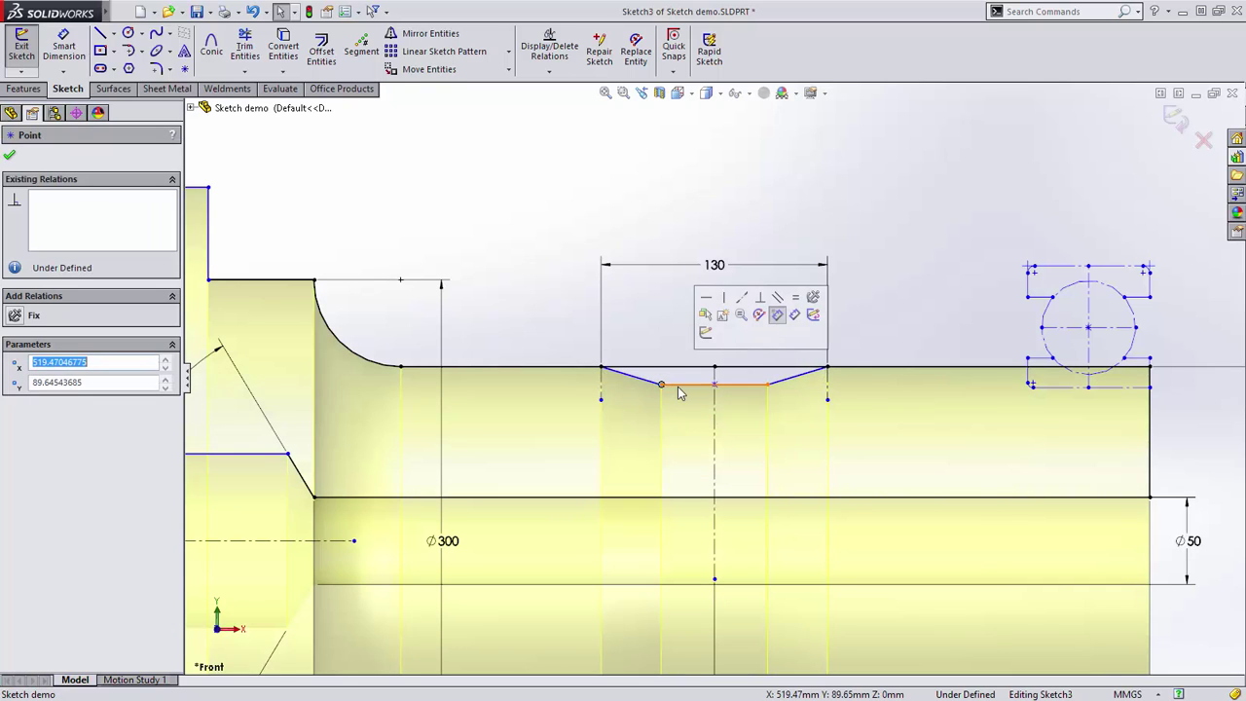
{"action": "left_click", "coordinate": [680, 392]}
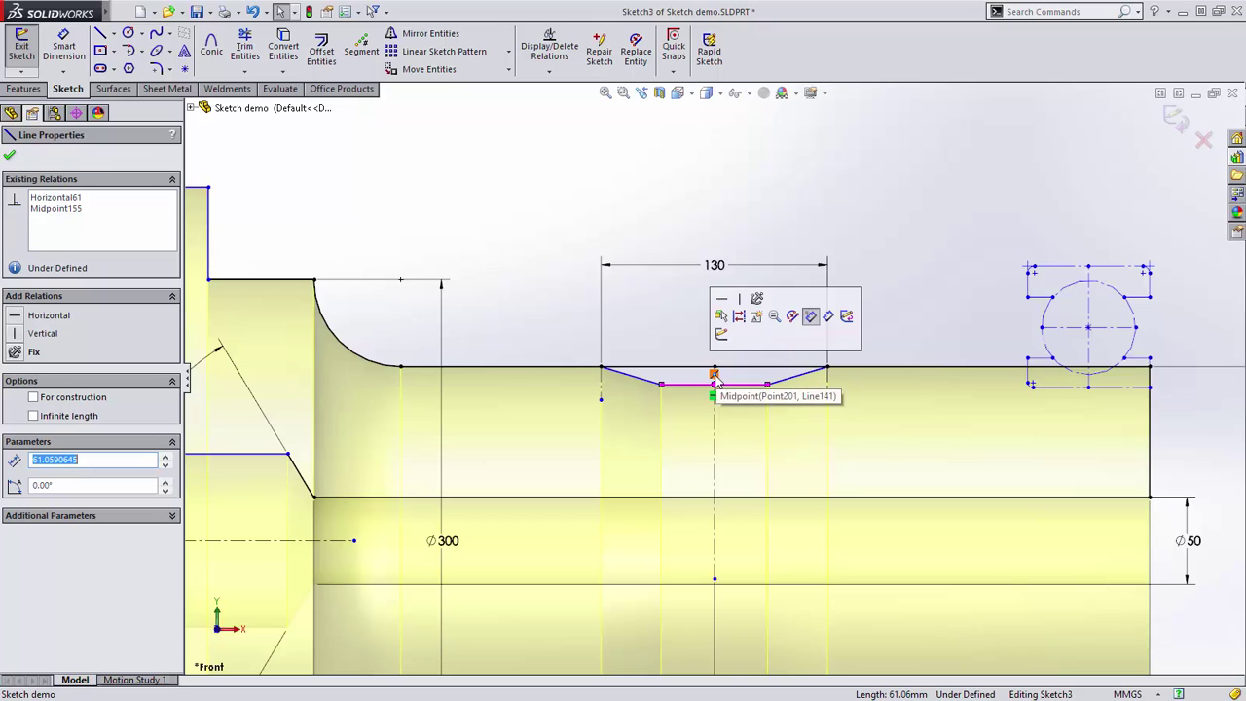
{"action": "key", "text": "Escape"}
{"action": "left_click_drag", "start_coordinate": [799, 374], "coordinate": [633, 345]}
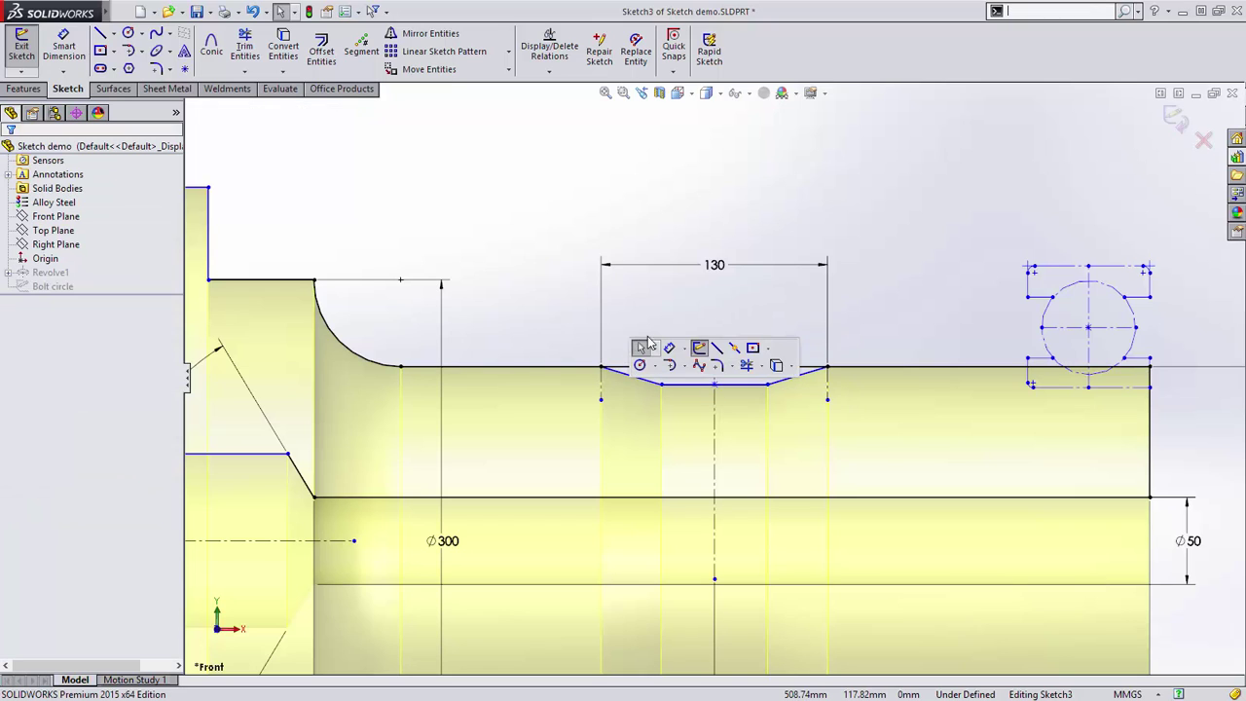
Draw a 30 × 10 corner rectangle and move it beneath the groove's flat bottom
{"action": "key", "text": "r"}
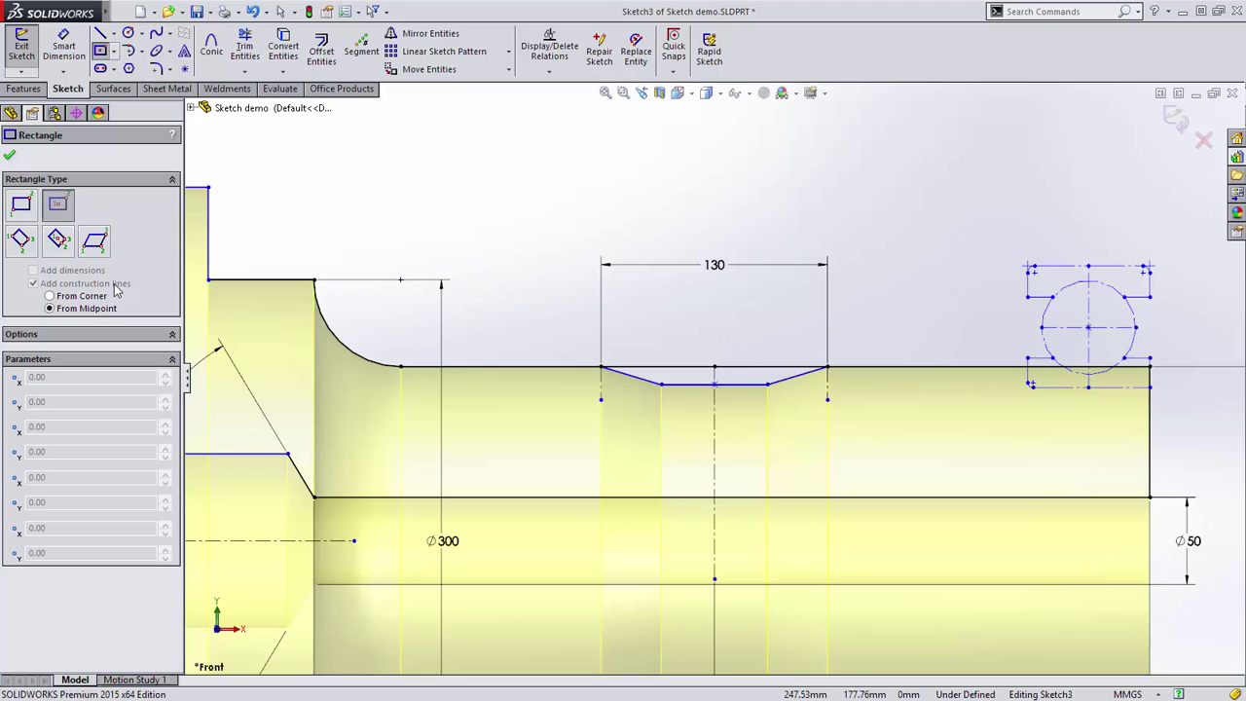
{"action": "left_click", "coordinate": [95, 238]}
{"action": "left_click", "coordinate": [58, 239]}
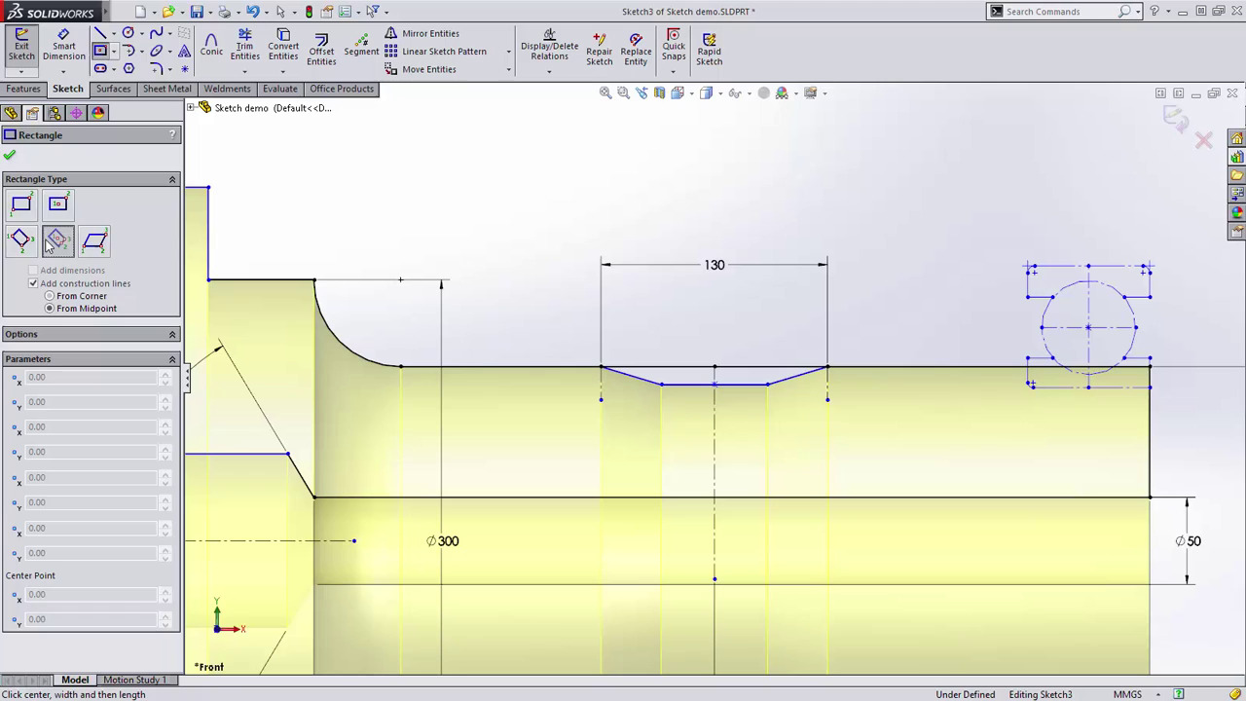
{"action": "left_click", "coordinate": [22, 239]}
{"action": "left_click", "coordinate": [22, 206]}
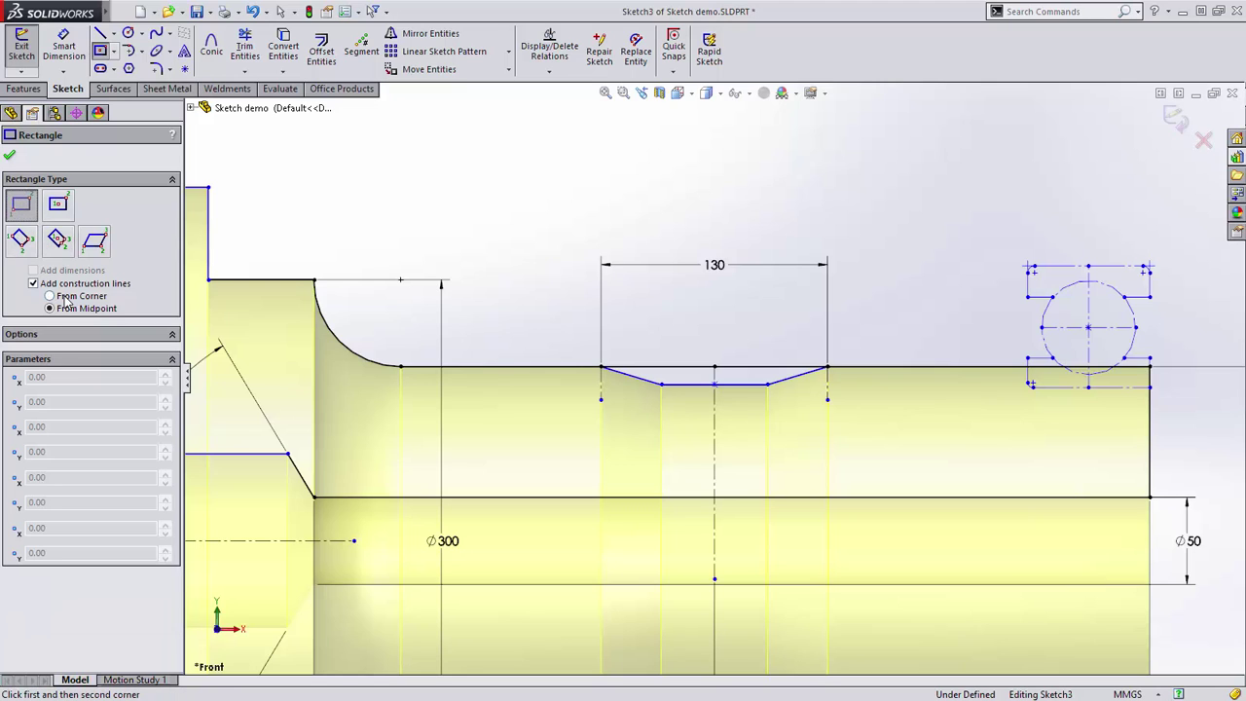
{"action": "left_click", "coordinate": [458, 187]}
{"action": "type", "text": "10"}
{"action": "key", "text": "Tab"}
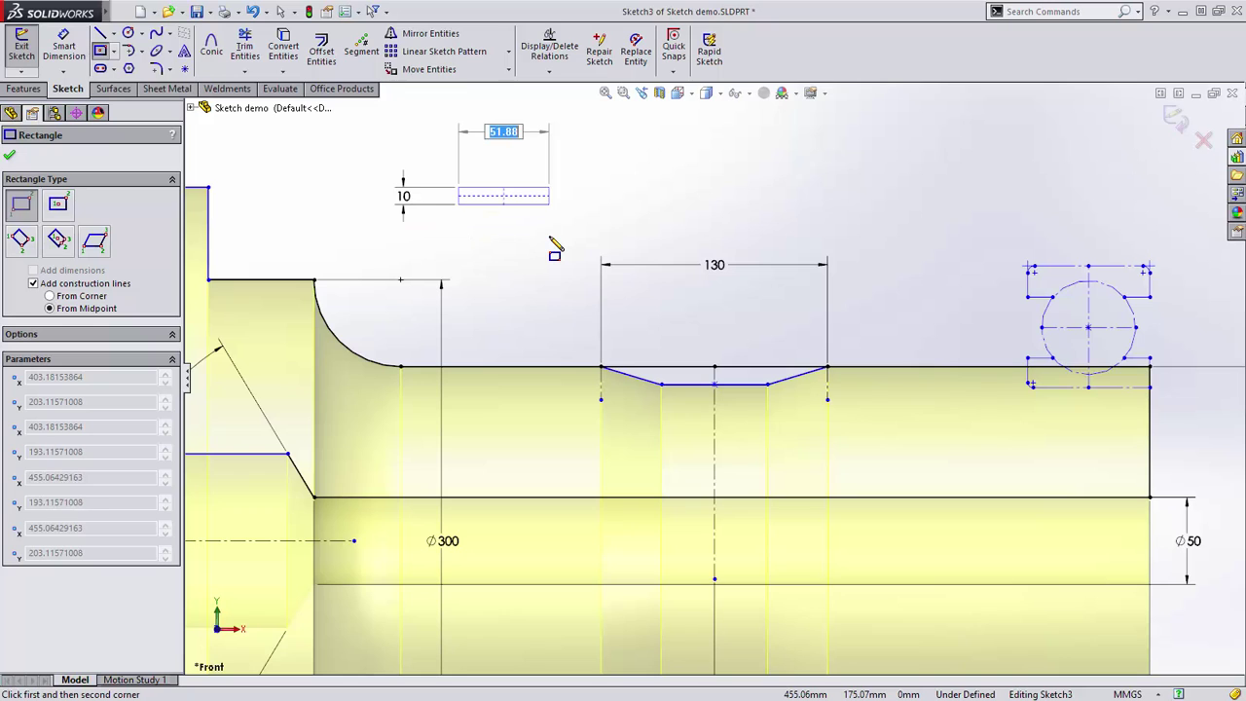
{"action": "type", "text": "30"}
{"action": "key", "text": "Return"}
{"action": "key", "text": "Escape"}
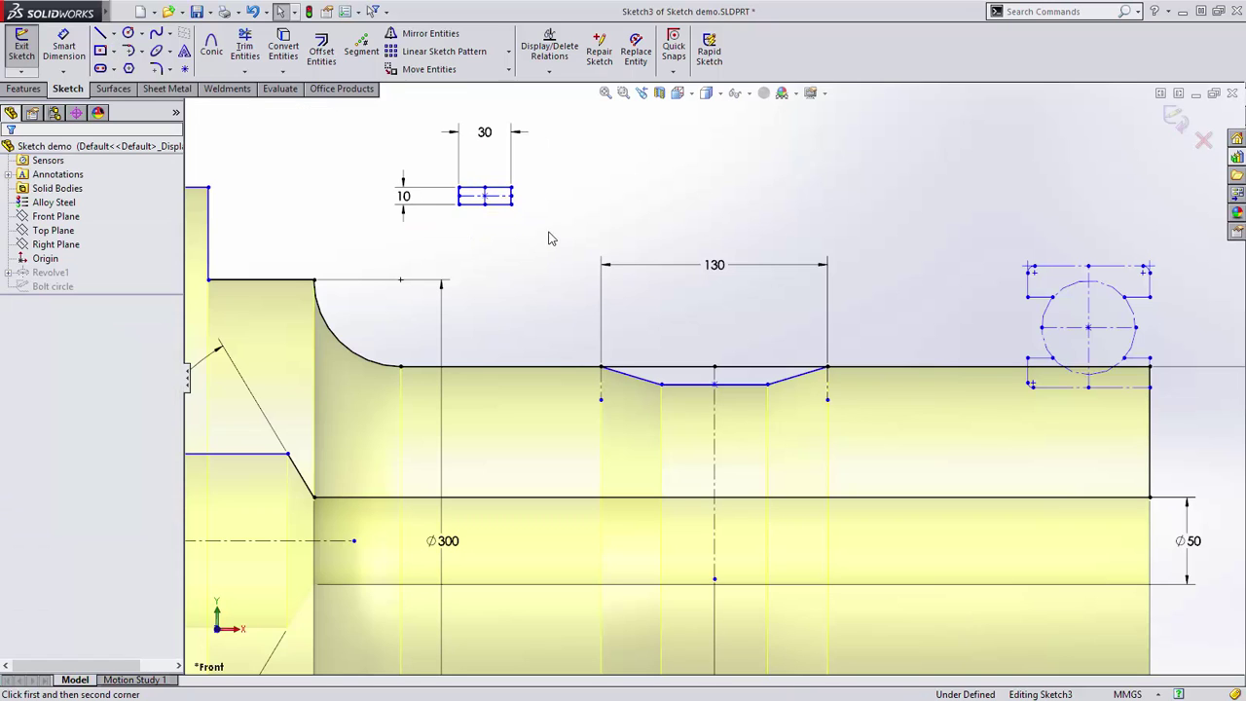
{"action": "left_click_drag", "start_coordinate": [492, 200], "coordinate": [722, 394]}
{"action": "left_click", "coordinate": [706, 352]}
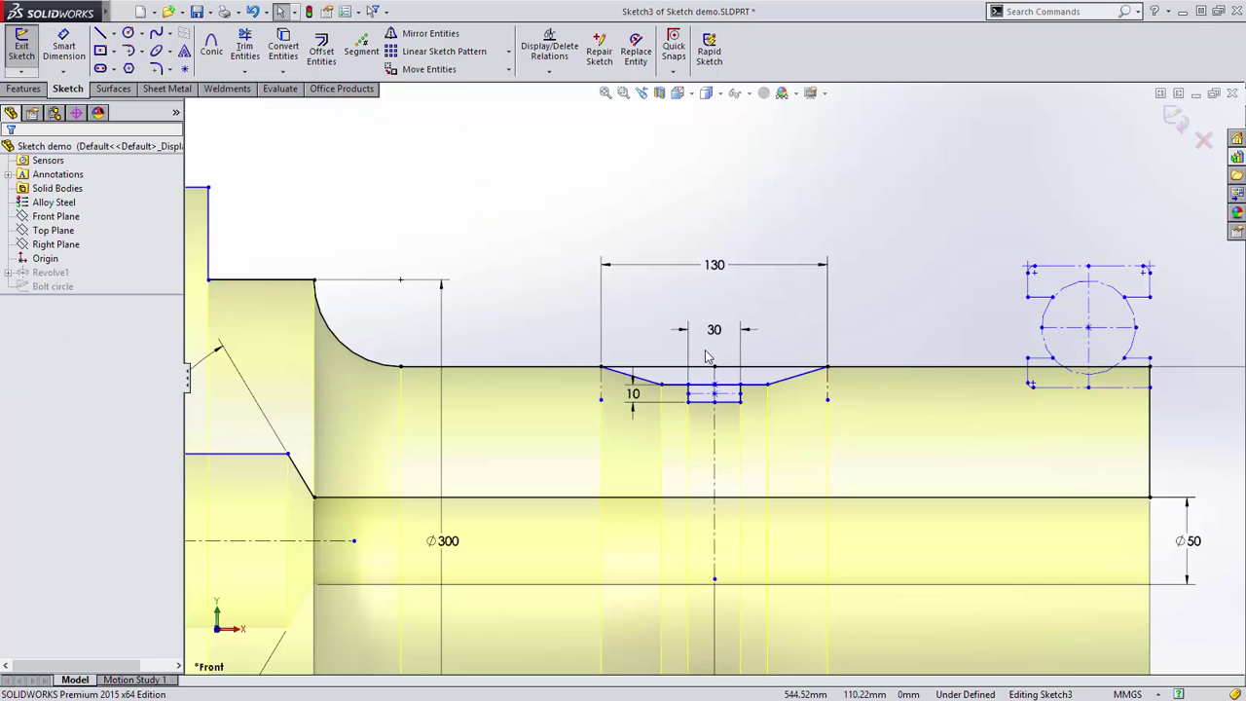
Split the long bottom line into six equal sketch segments
{"action": "left_click", "coordinate": [682, 497]}
{"action": "left_click", "coordinate": [364, 60]}
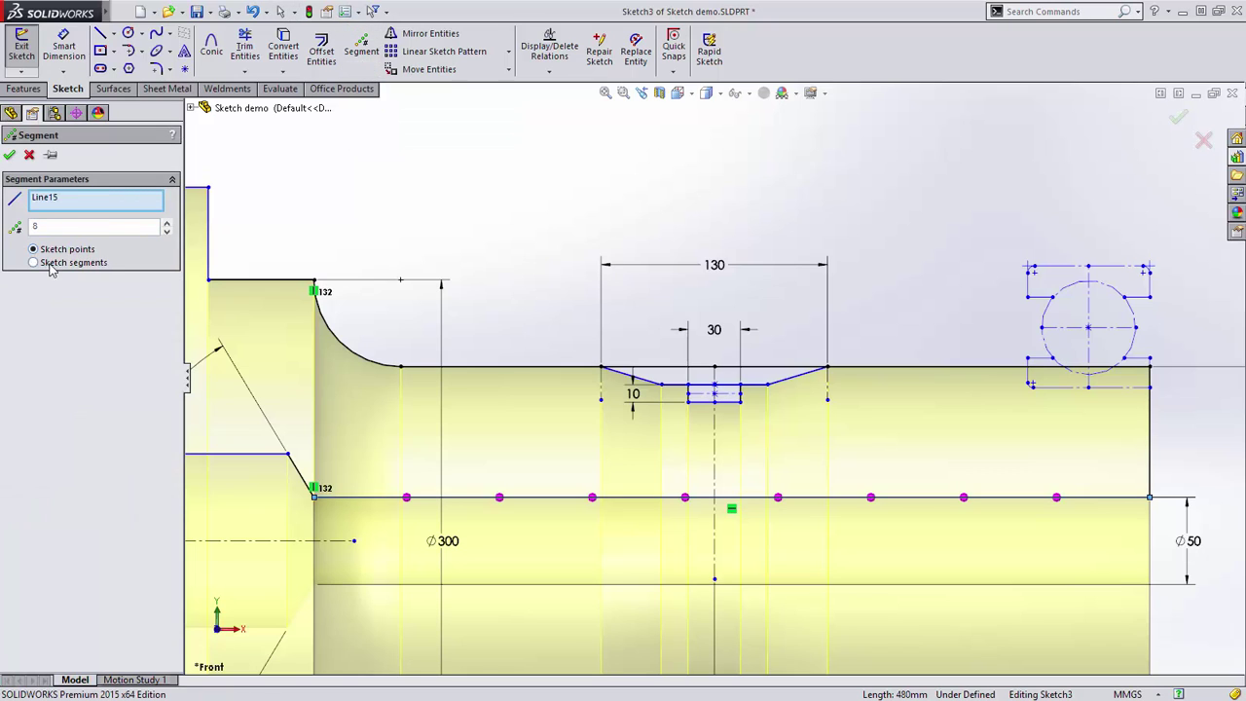
{"action": "left_click", "coordinate": [103, 264]}
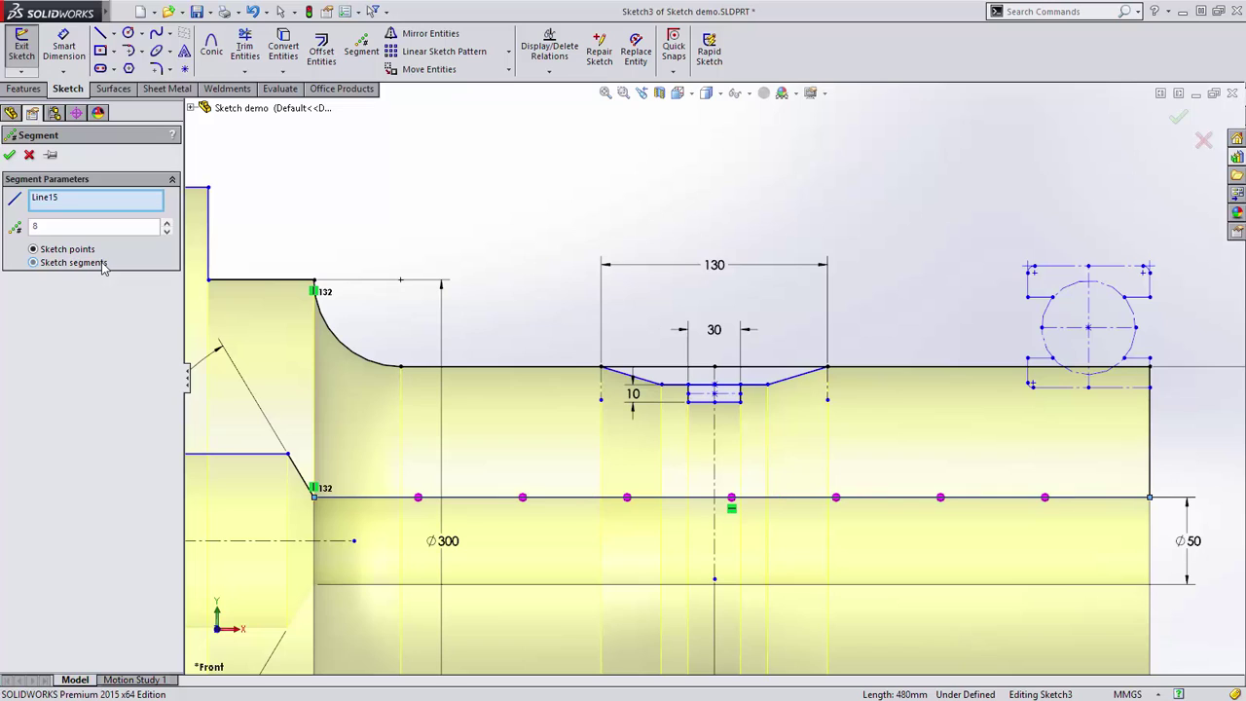
{"action": "left_click", "coordinate": [167, 233]}
{"action": "left_click", "coordinate": [168, 234]}
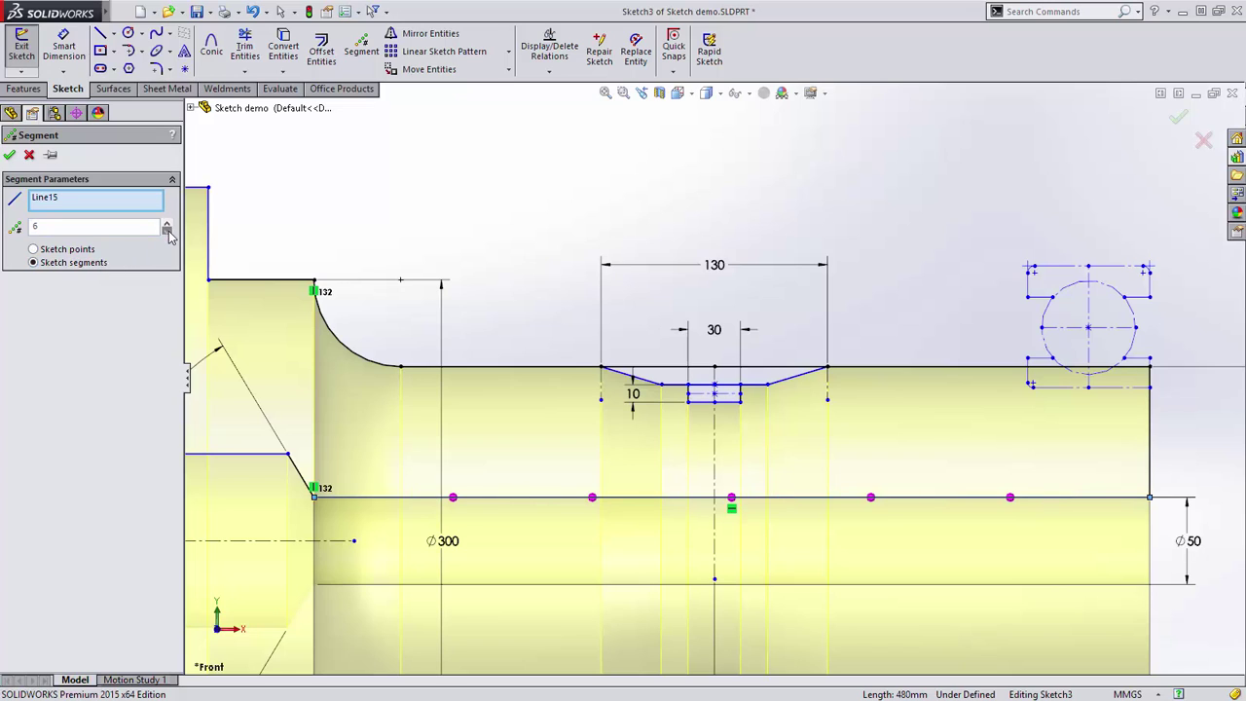
{"action": "left_click", "coordinate": [9, 156]}
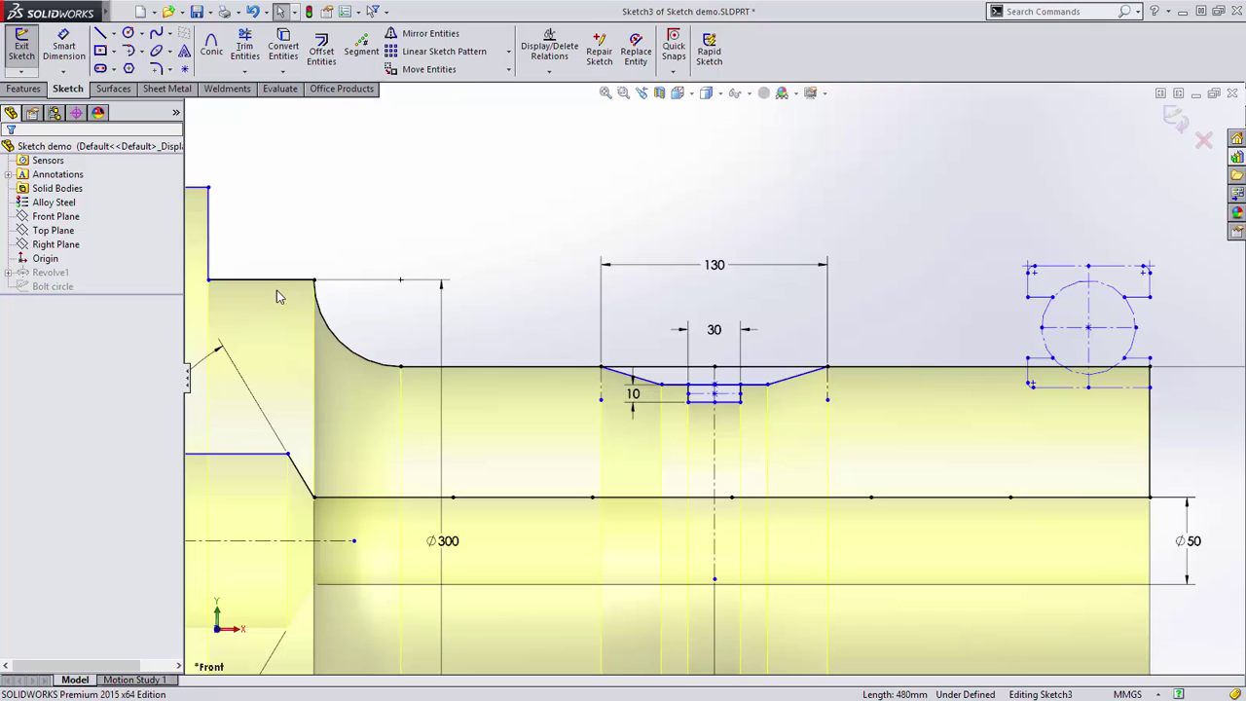
Delete all relations on the rightmost segment and drag its end up the end face
{"action": "left_click", "coordinate": [1049, 497]}
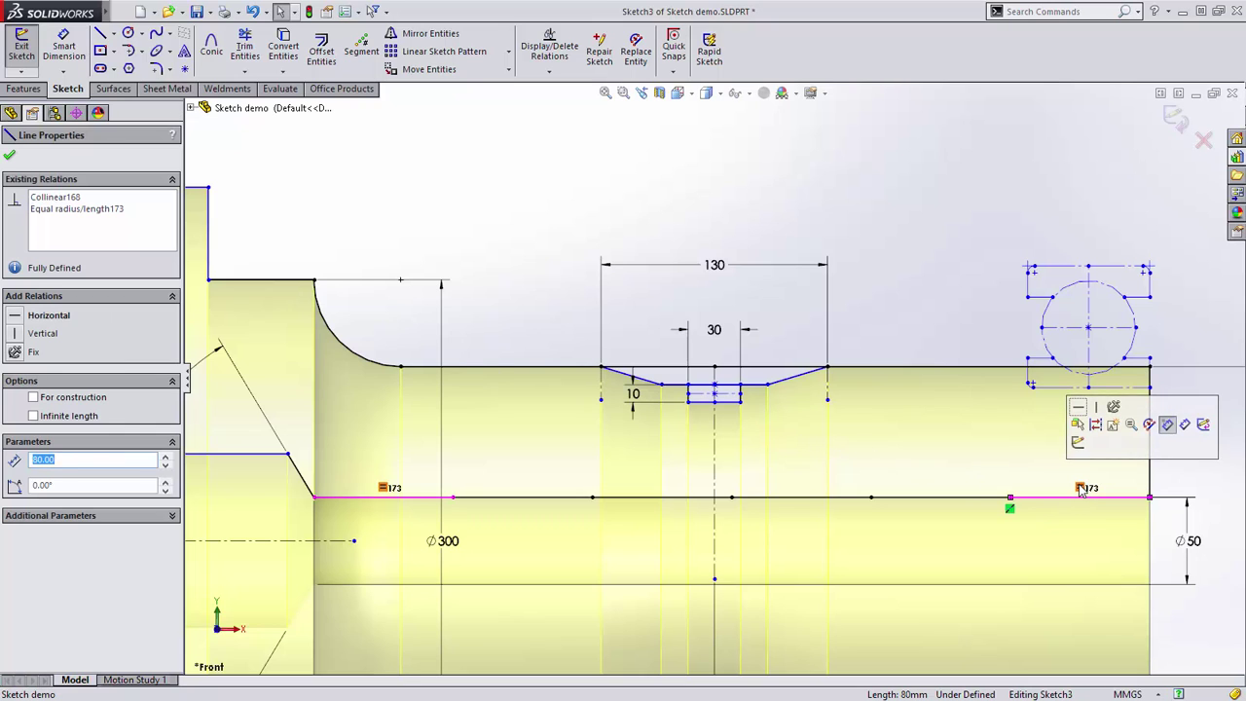
{"action": "right_click", "coordinate": [148, 232]}
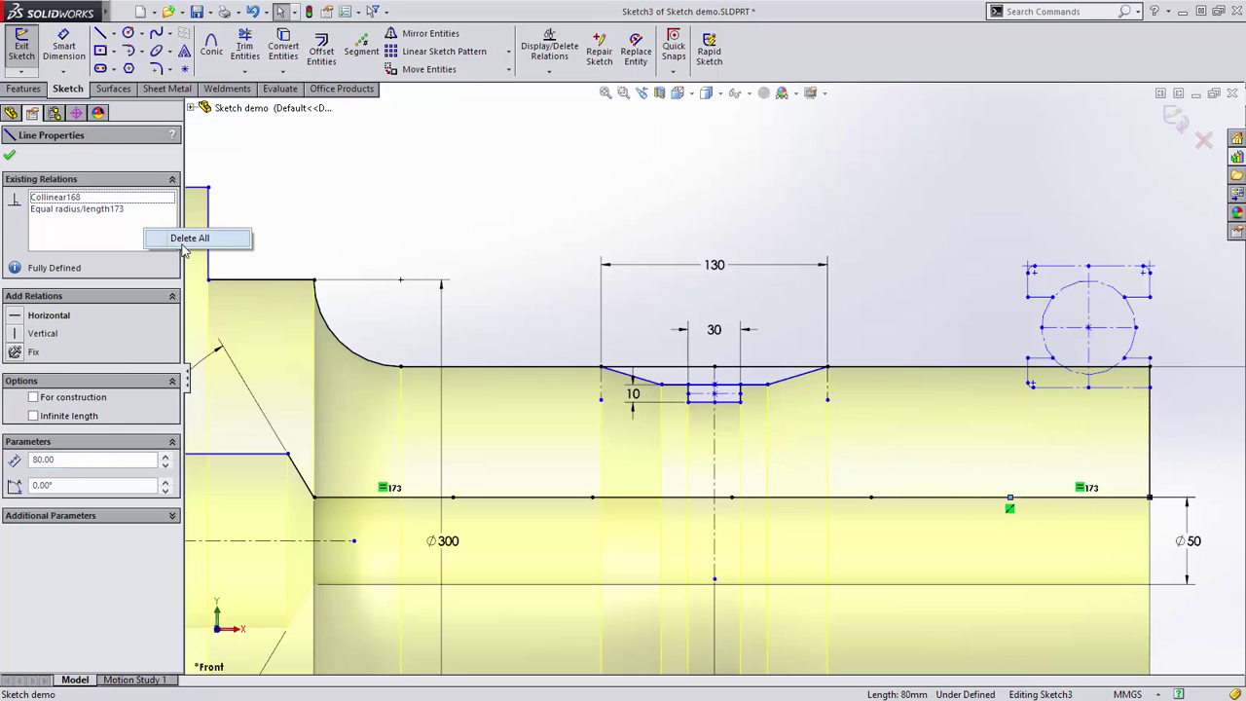
{"action": "left_click", "coordinate": [185, 245]}
{"action": "key", "text": "Escape"}
{"action": "left_click_drag", "start_coordinate": [1152, 499], "coordinate": [1150, 432]}
{"action": "left_click_drag", "start_coordinate": [1010, 497], "coordinate": [1105, 503]}
Convert the construction chain under the bolt circle to regular lines and shorten the chamfer to about 41.87 mm
{"action": "left_click", "coordinate": [955, 328]}
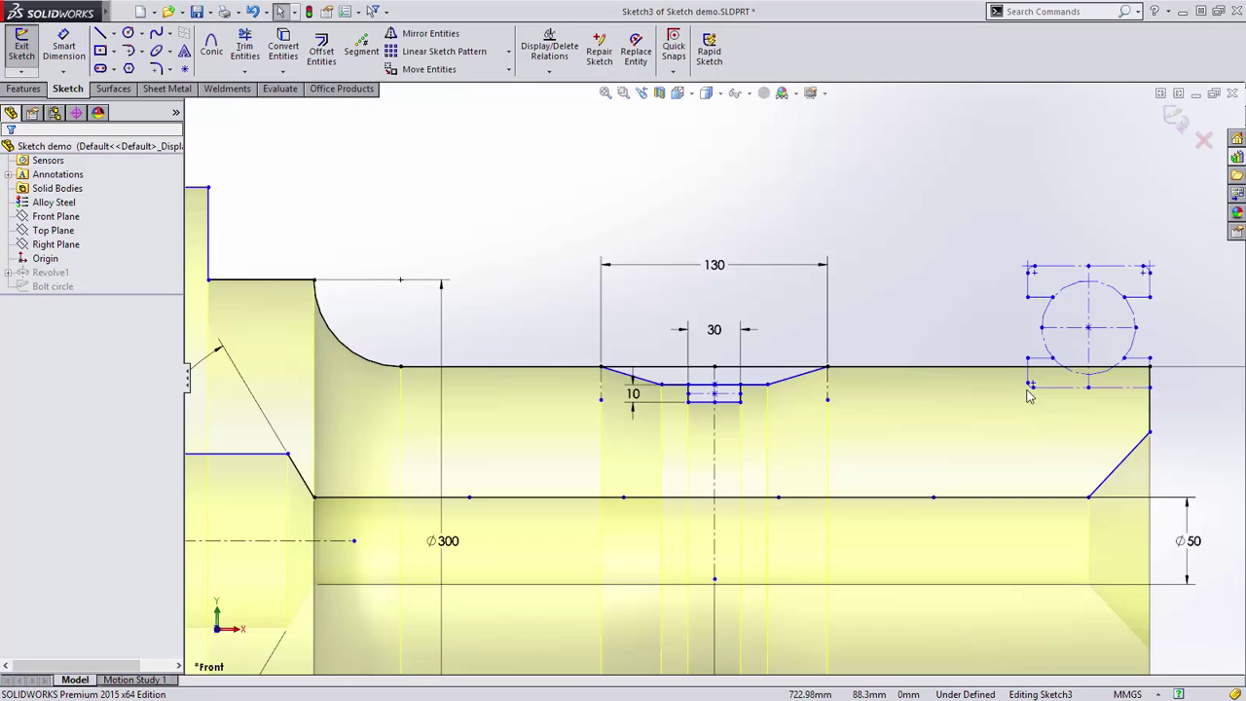
{"action": "right_click", "coordinate": [1055, 388]}
{"action": "left_click", "coordinate": [1090, 439]}
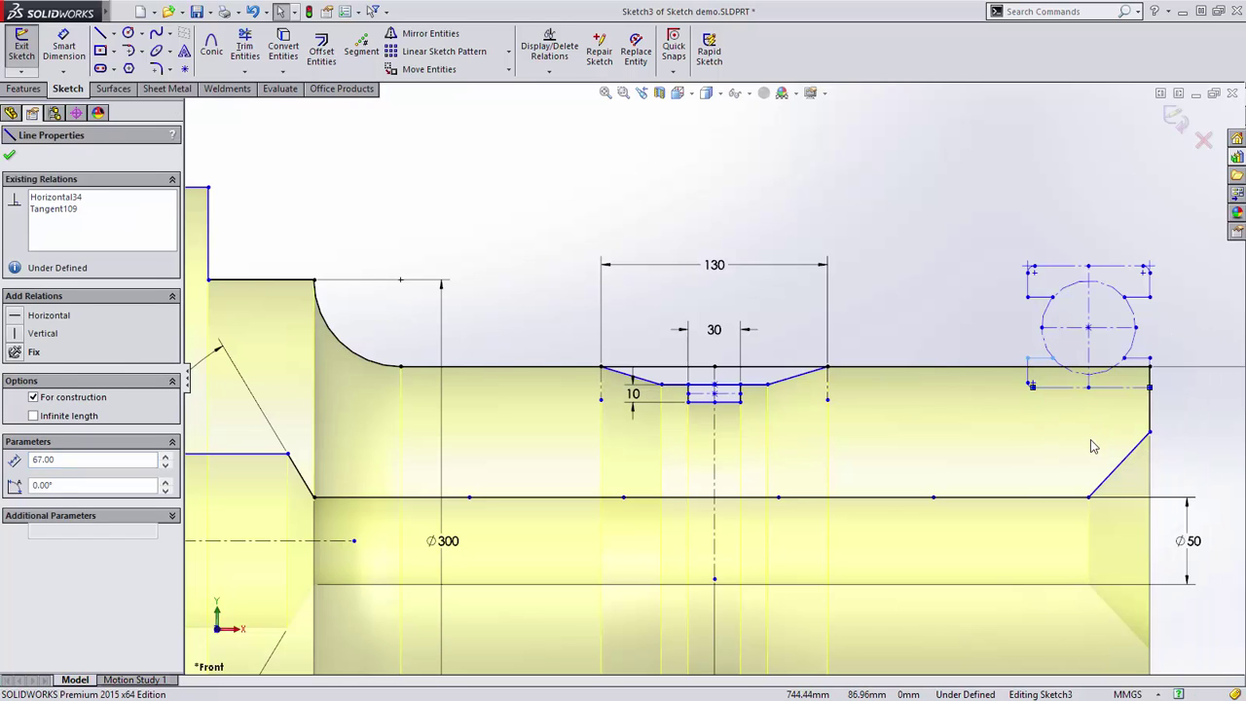
{"action": "right_click", "coordinate": [1029, 437]}
{"action": "left_click", "coordinate": [1059, 373]}
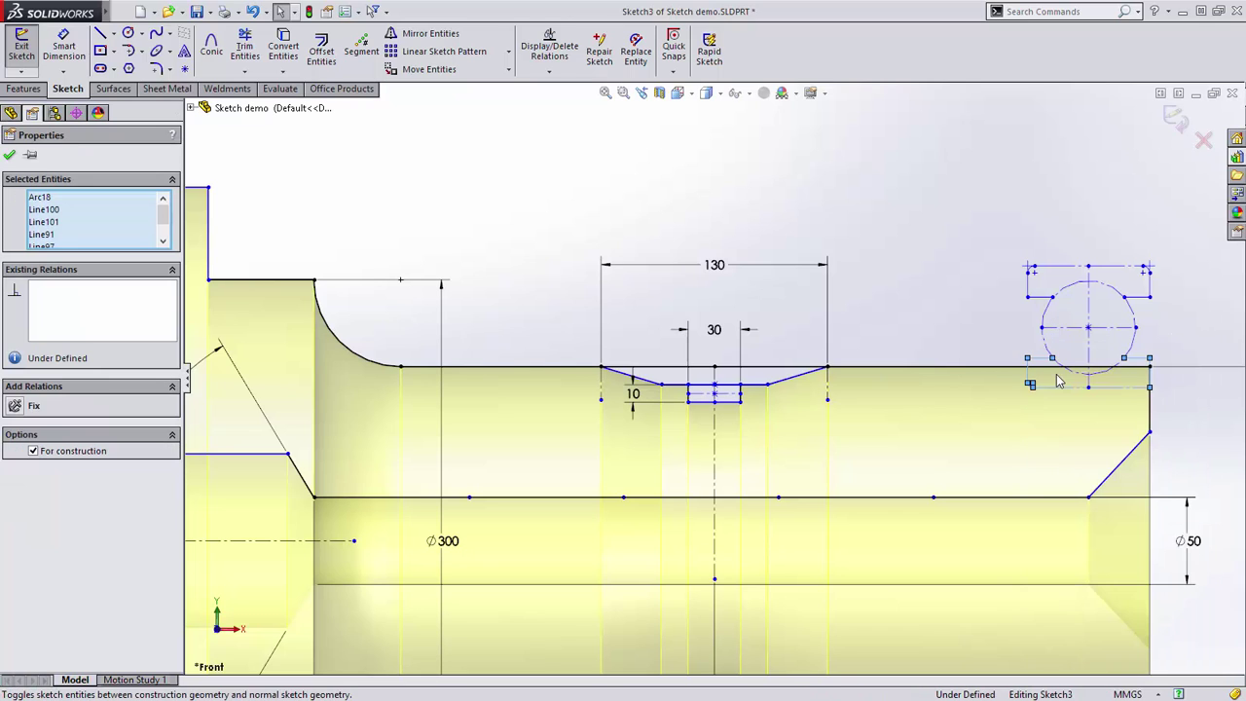
{"action": "left_click", "coordinate": [1119, 466]}
{"action": "left_click_drag", "start_coordinate": [1106, 467], "coordinate": [1122, 482]}
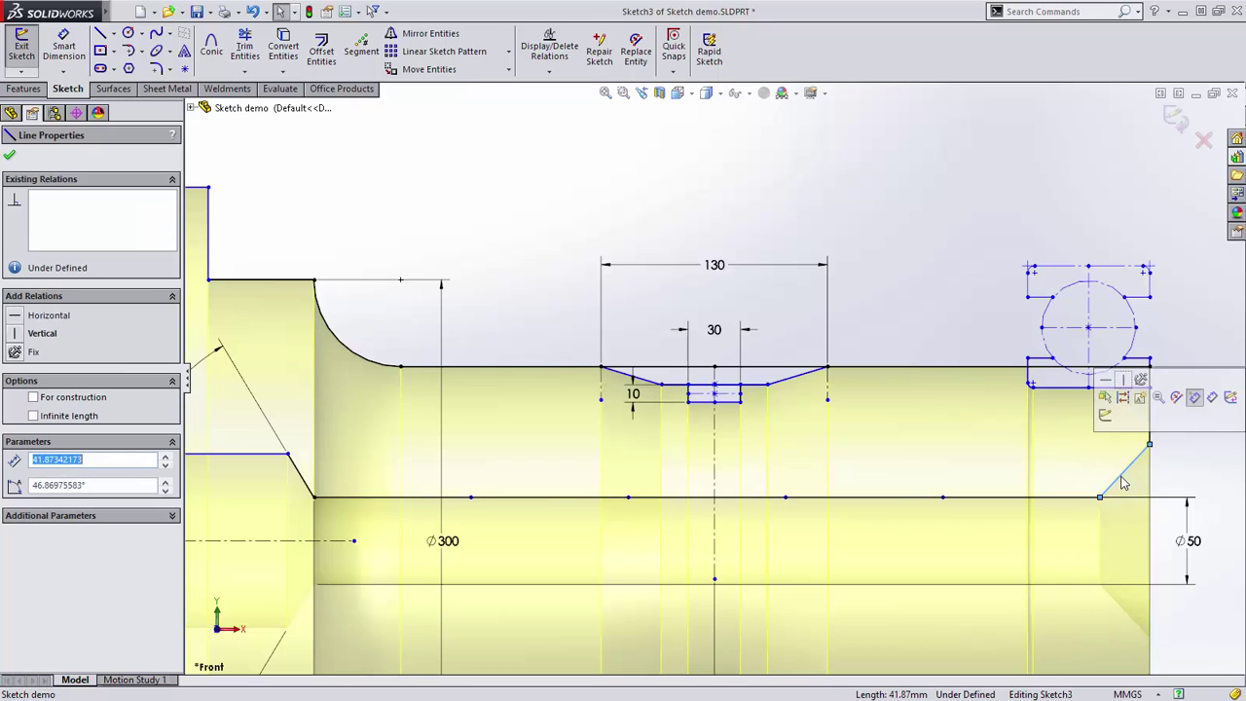
Exit the profile sketch to rebuild the shaft, then edit the Bolt circle sketch
{"action": "left_click", "coordinate": [1176, 120]}
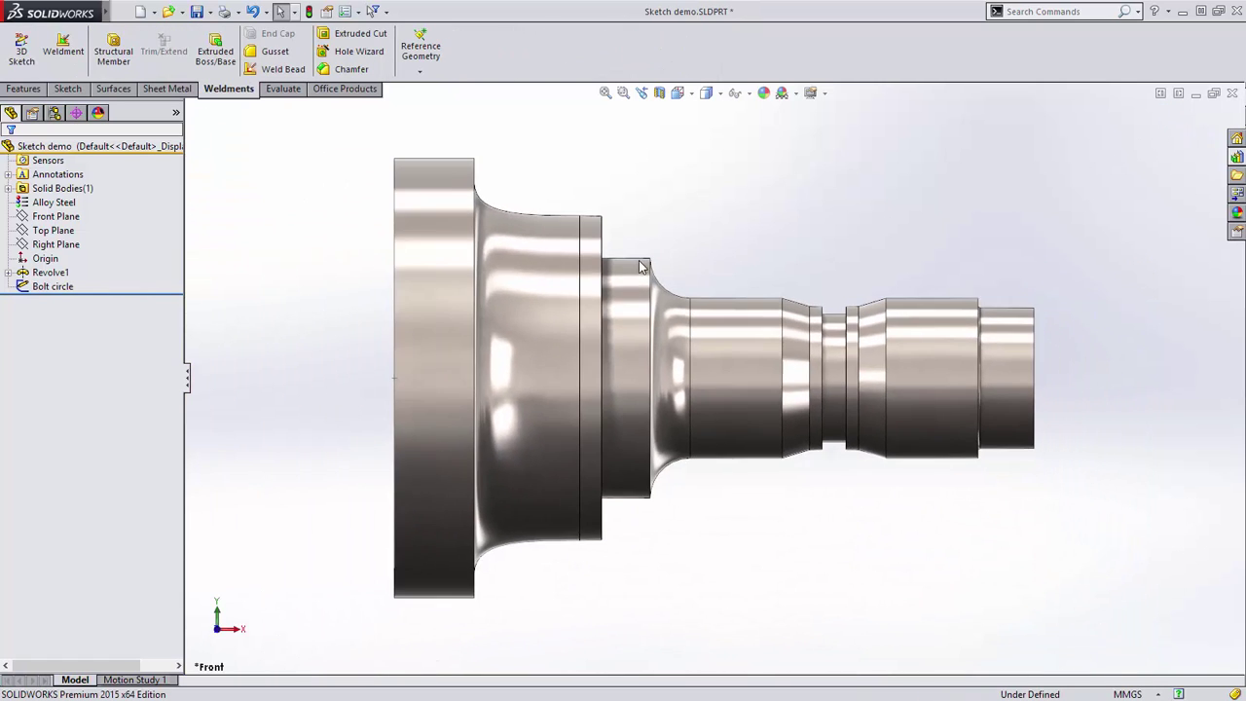
{"action": "left_click", "coordinate": [626, 306]}
{"action": "right_click", "coordinate": [626, 307]}
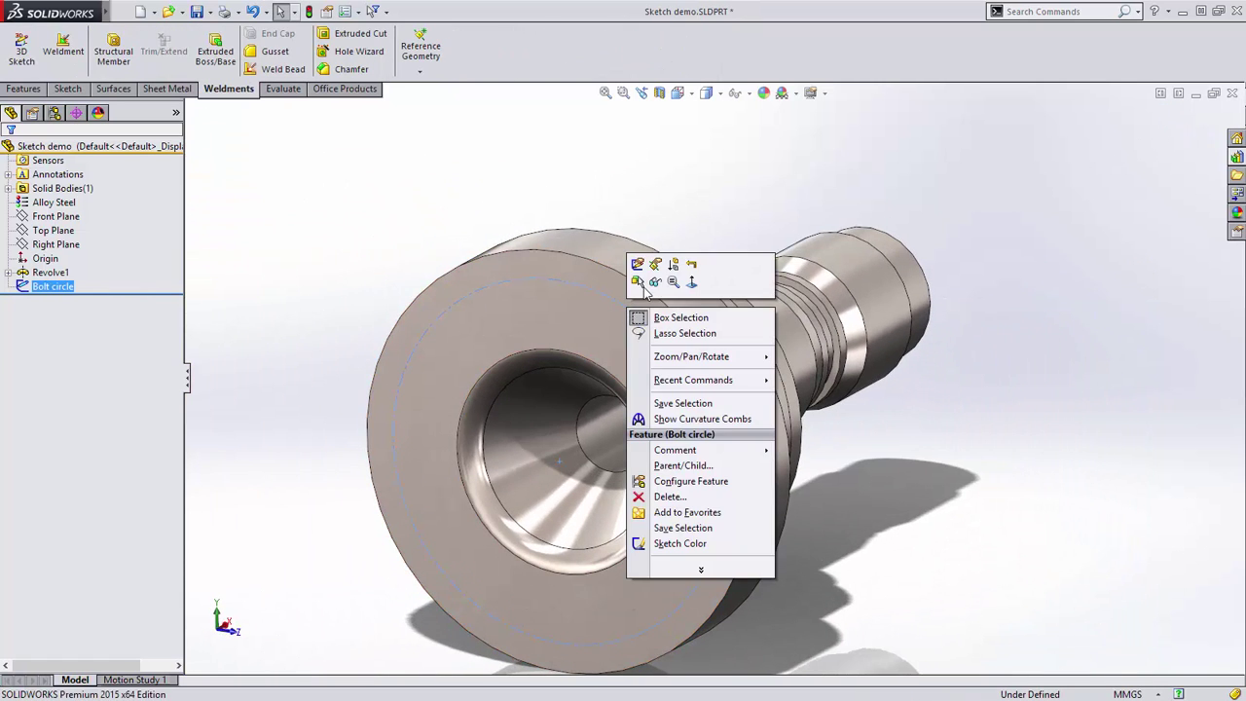
{"action": "left_click", "coordinate": [639, 283]}
Divide the ⌀475 bolt circle into 8 equally spaced sketch points
{"action": "left_click", "coordinate": [570, 281]}
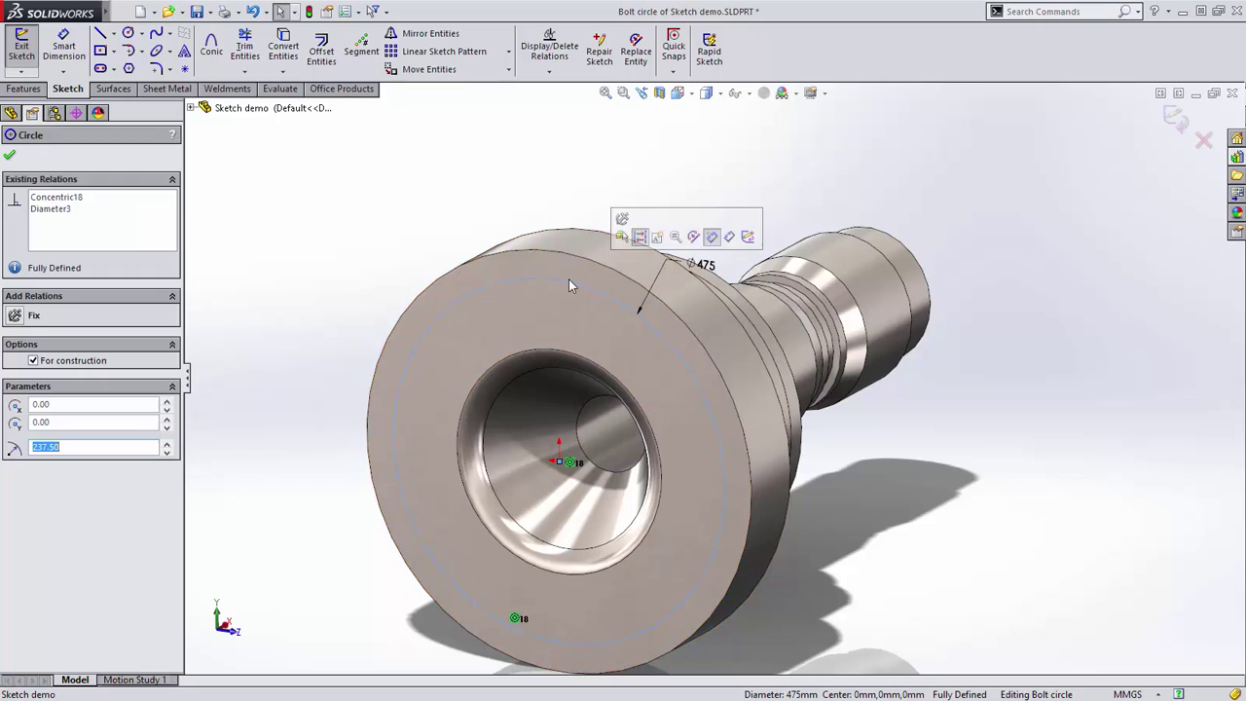
{"action": "left_click", "coordinate": [361, 43]}
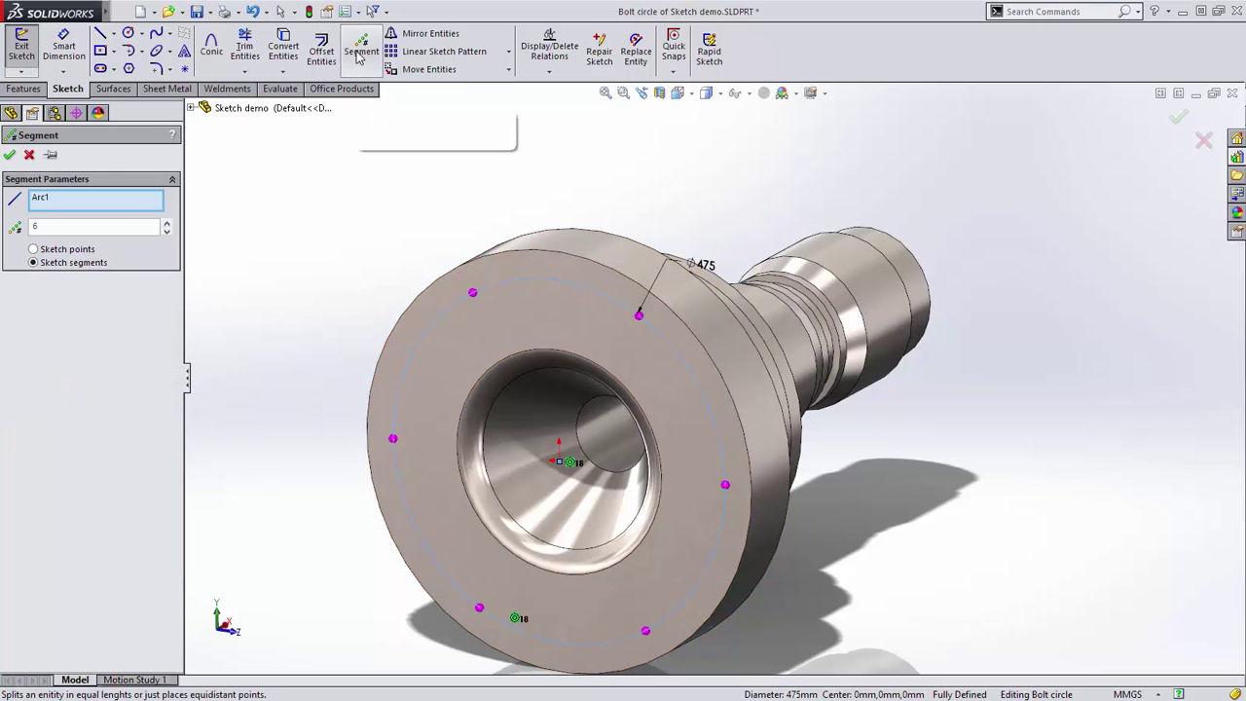
{"action": "left_click", "coordinate": [166, 222]}
{"action": "left_click", "coordinate": [166, 221]}
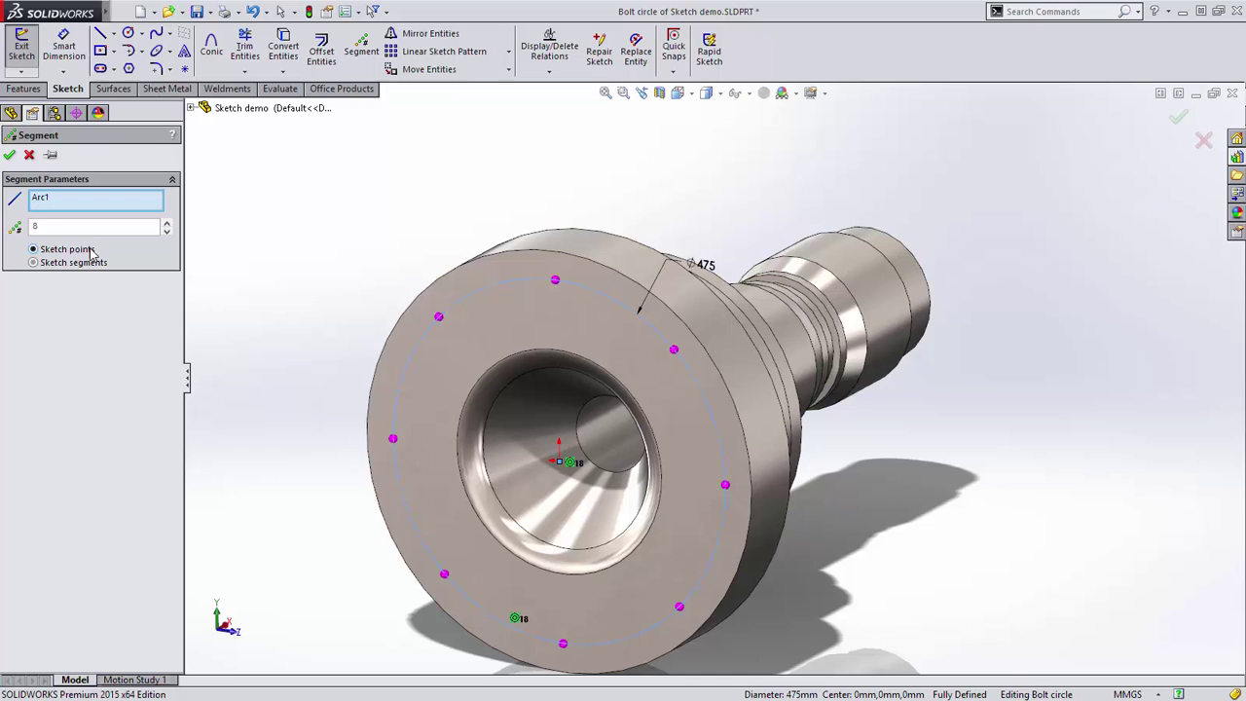
Accept the eight bolt-circle points and fully define the sketch with automatically calculated dimensions
{"action": "left_click", "coordinate": [10, 156]}
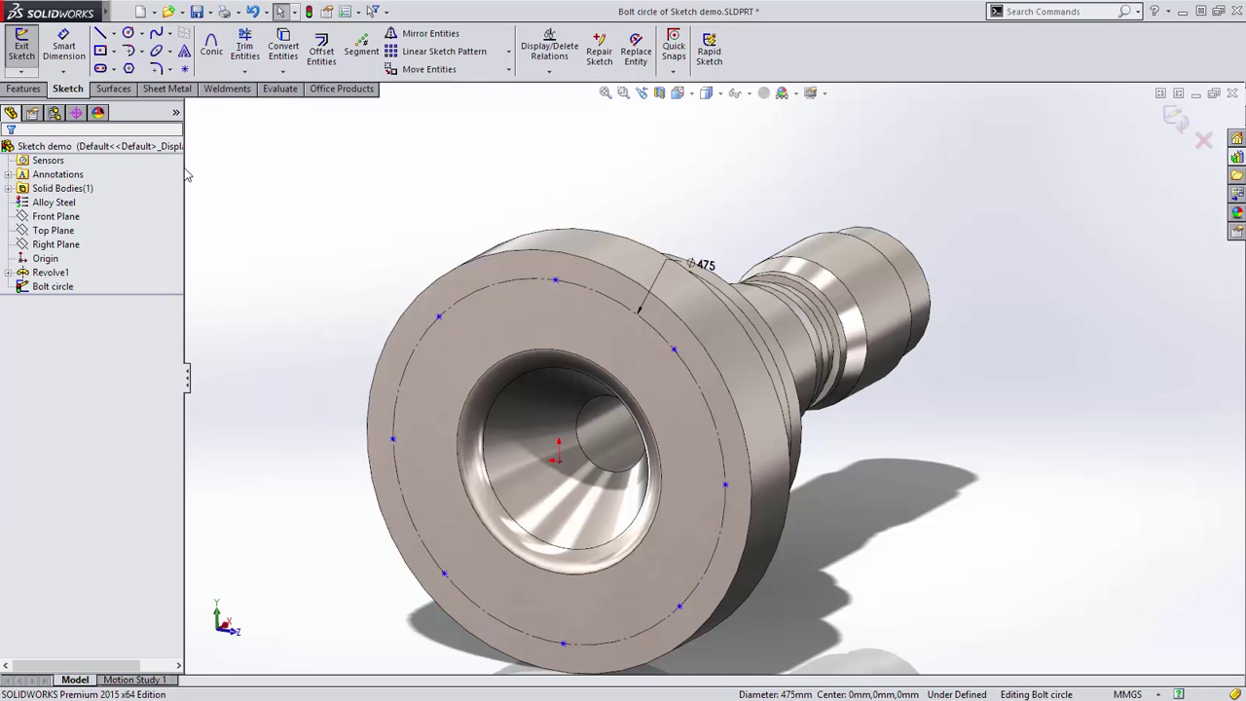
{"action": "right_click", "coordinate": [290, 192]}
{"action": "left_click", "coordinate": [299, 166]}
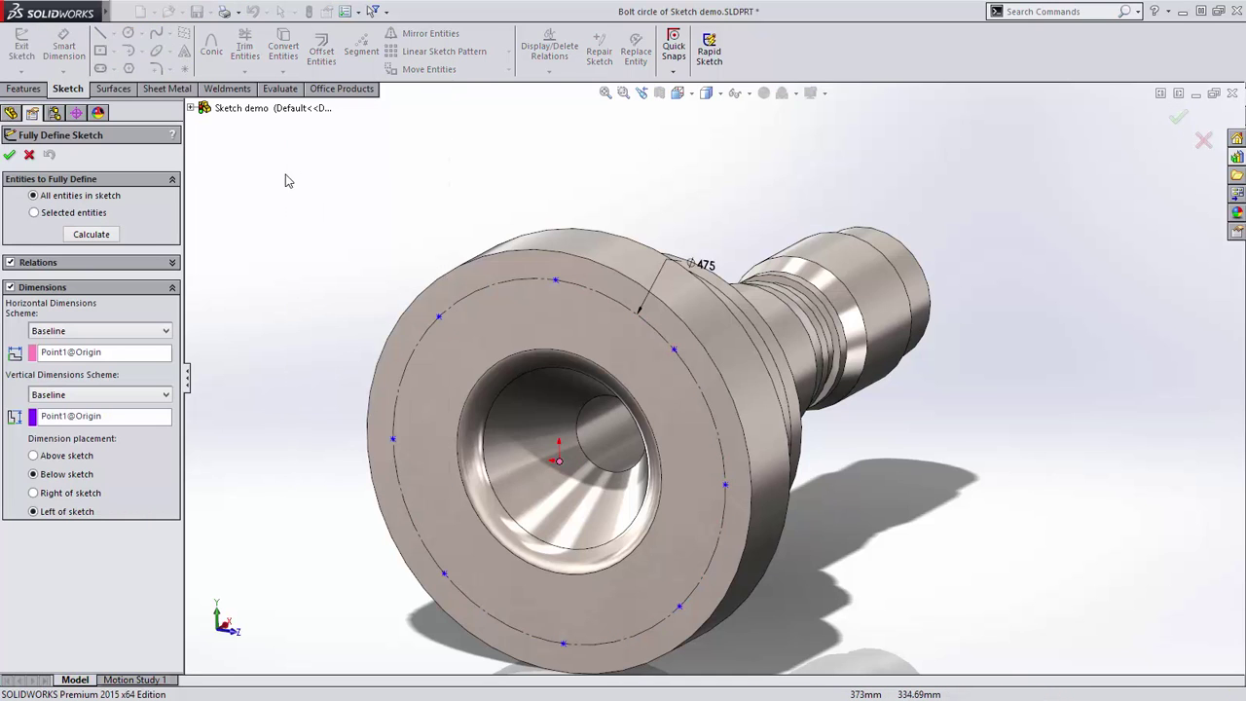
{"action": "left_click", "coordinate": [102, 234]}
{"action": "left_click", "coordinate": [10, 156]}
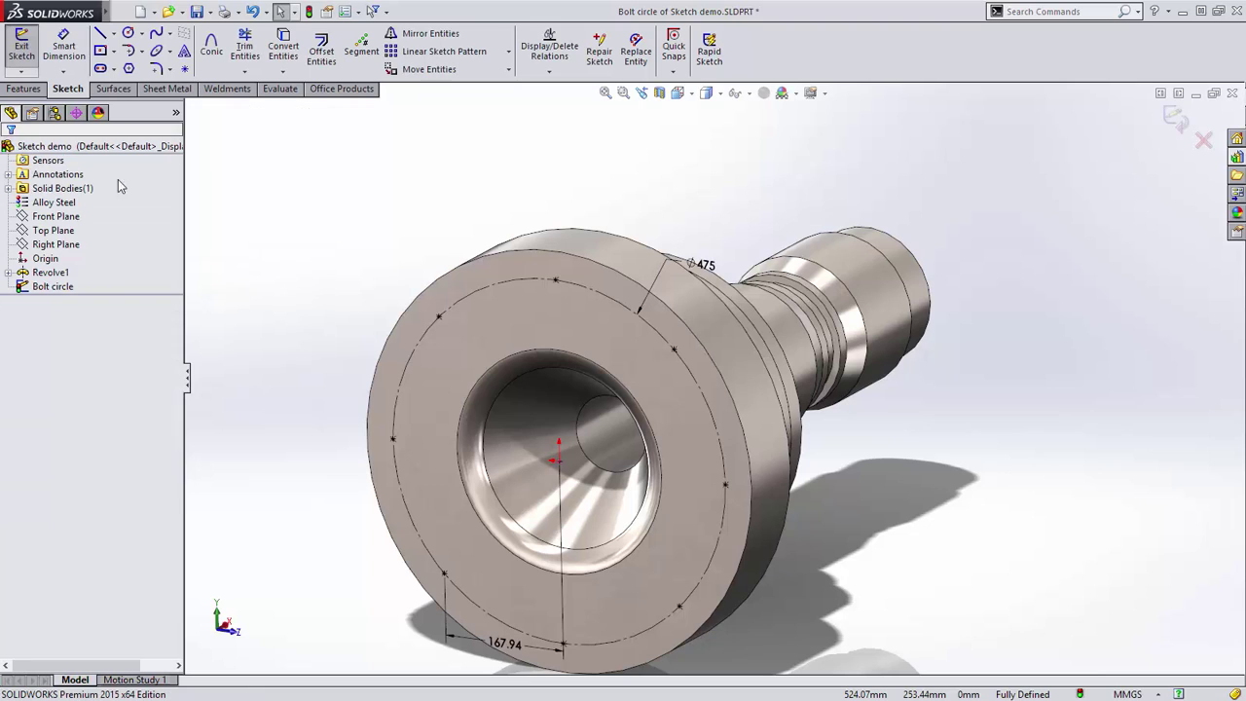
Delete the 167.94 dimension and dimension the leftmost point to the centre (37.50)
{"action": "left_click", "coordinate": [492, 644]}
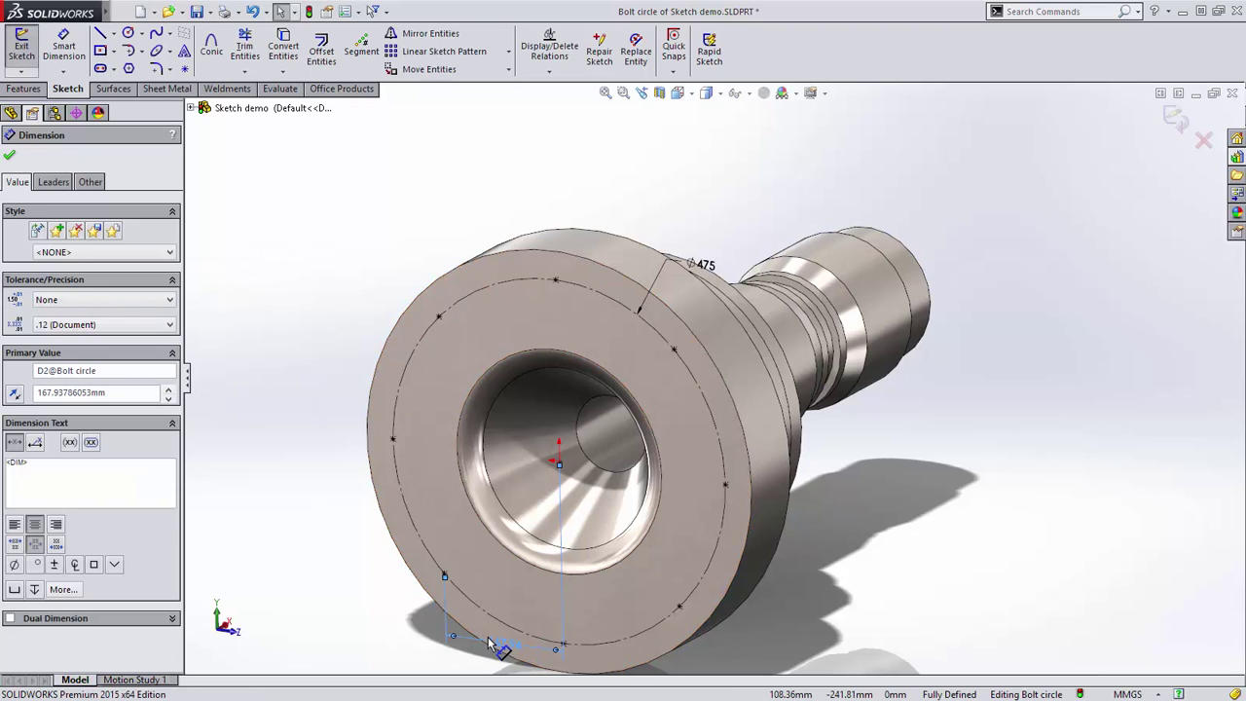
{"action": "key", "text": "Delete"}
{"action": "right_click_drag", "start_coordinate": [334, 444], "coordinate": [331, 379]}
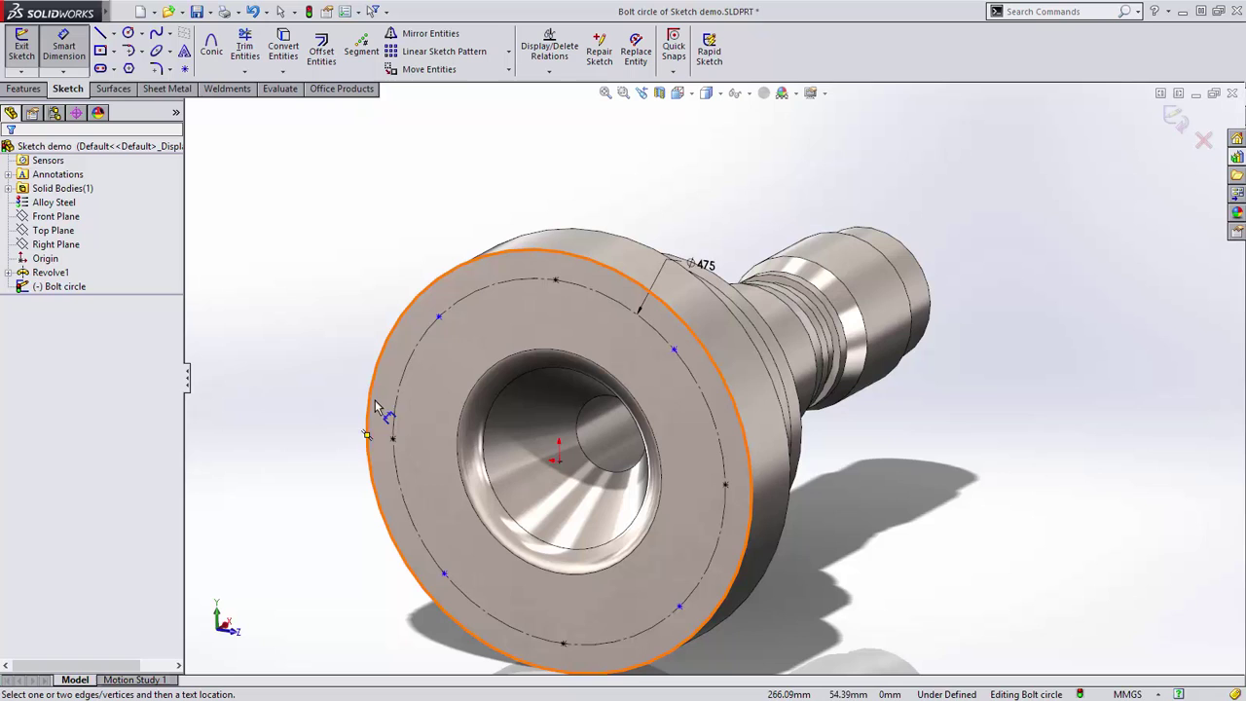
{"action": "left_click", "coordinate": [392, 438]}
{"action": "left_click", "coordinate": [560, 465]}
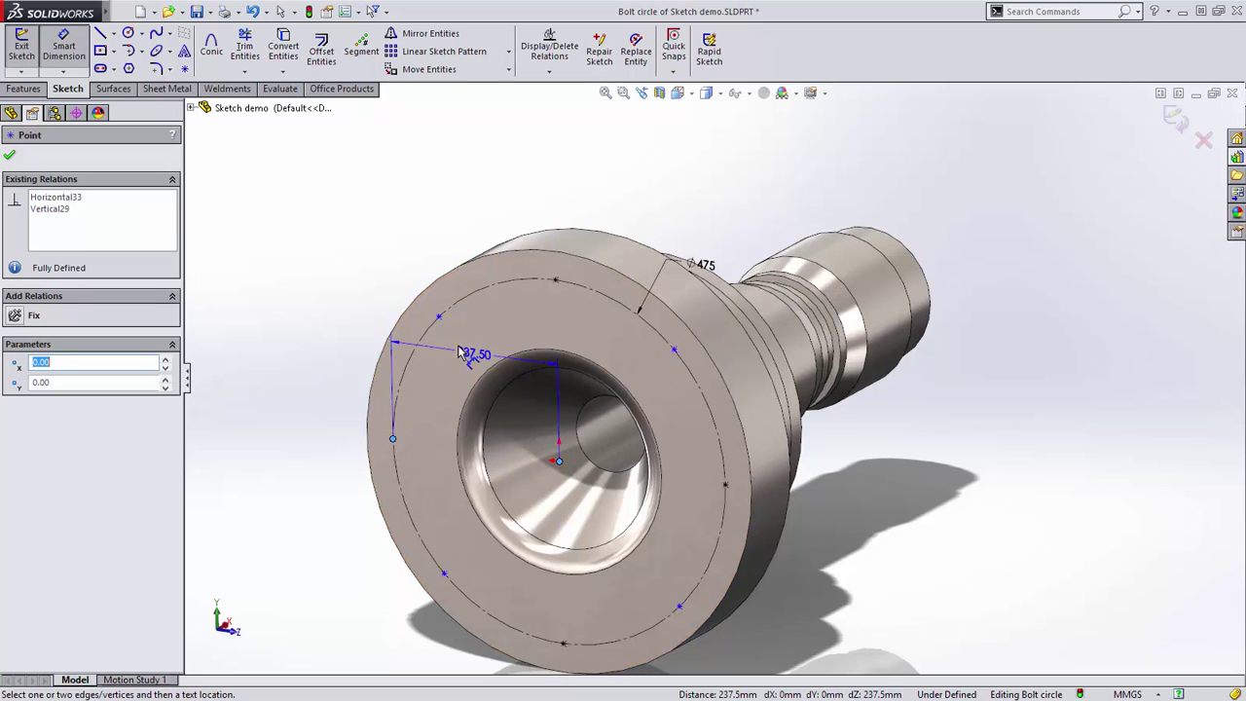